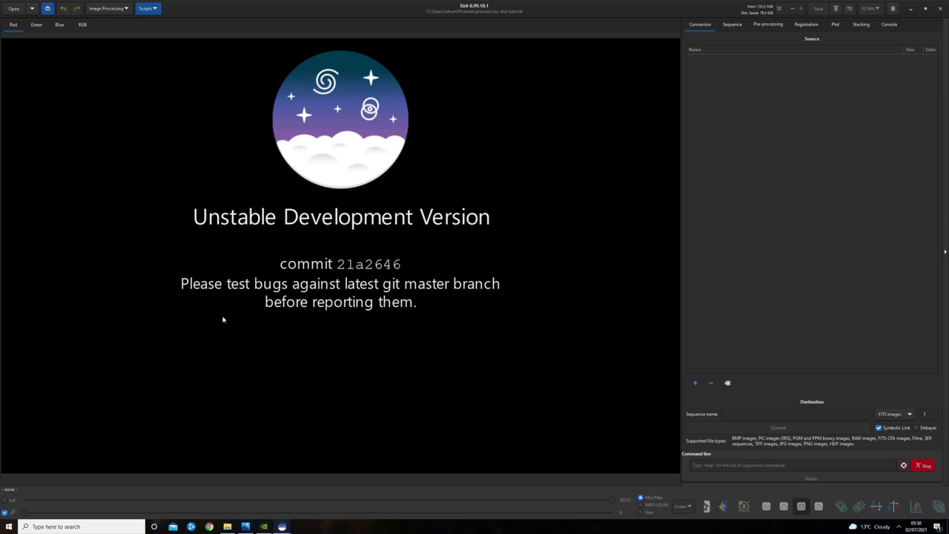
View the reference images tutorial a.jpeg and tutorial b.jpeg in Photos, and return to the main Siril window
click(246, 527)
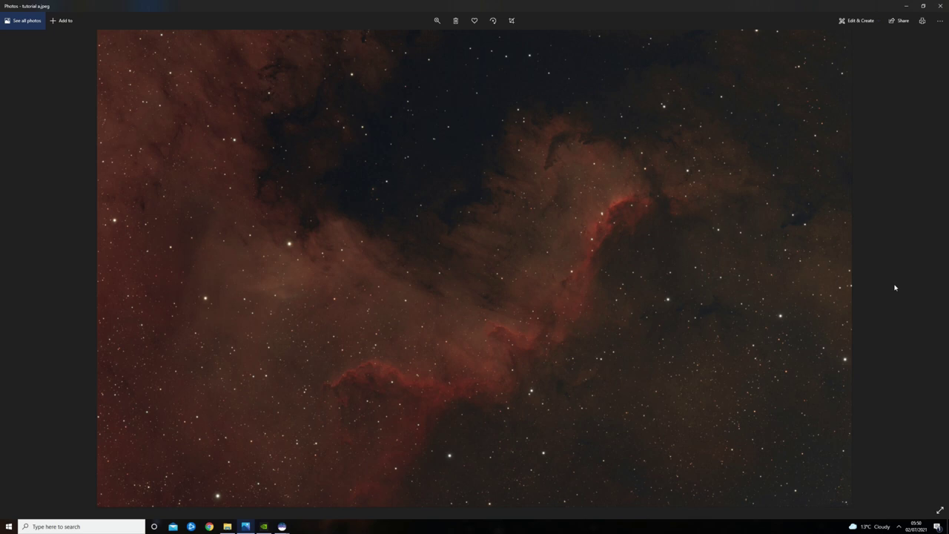
click(933, 274)
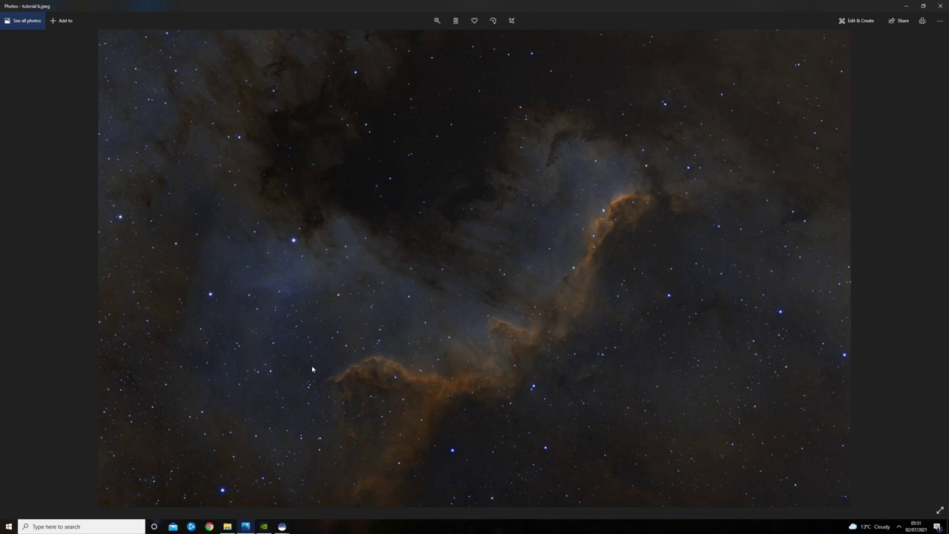
mouse_move(282, 525)
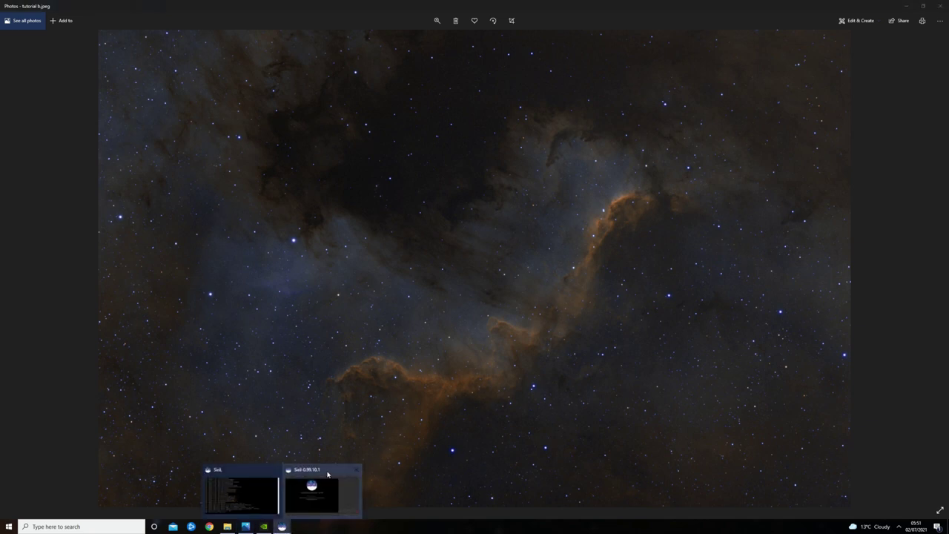
click(329, 474)
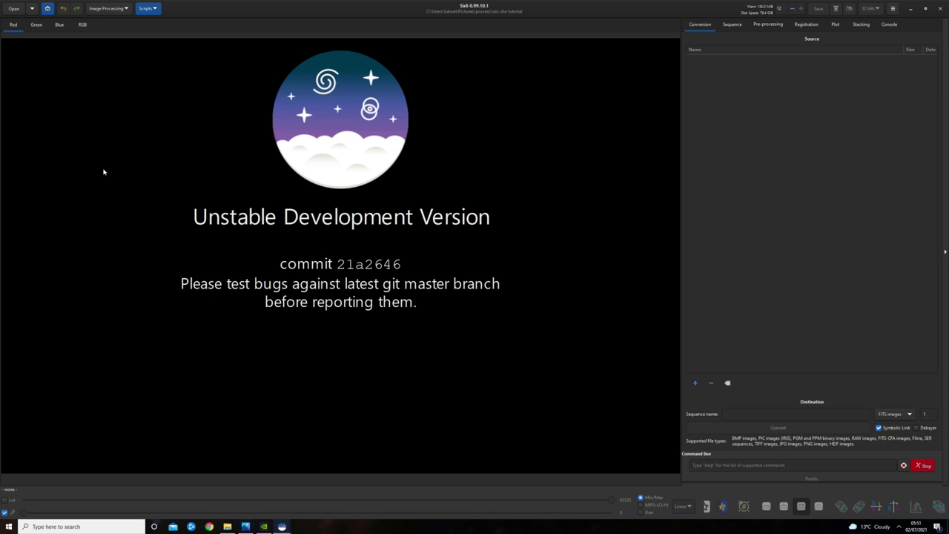
Open 37x10m wall DSS stack.TIF and set its display mode to Histogram
click(16, 8)
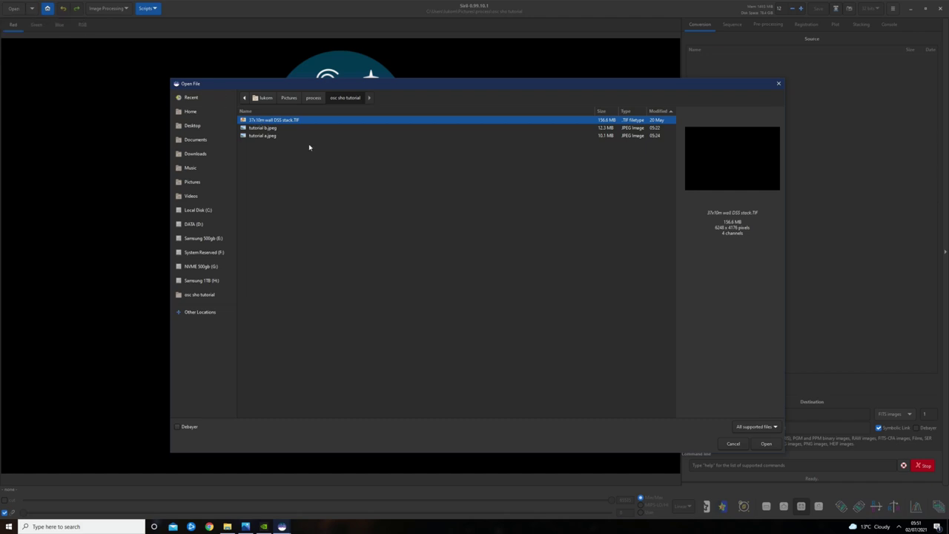
click(766, 444)
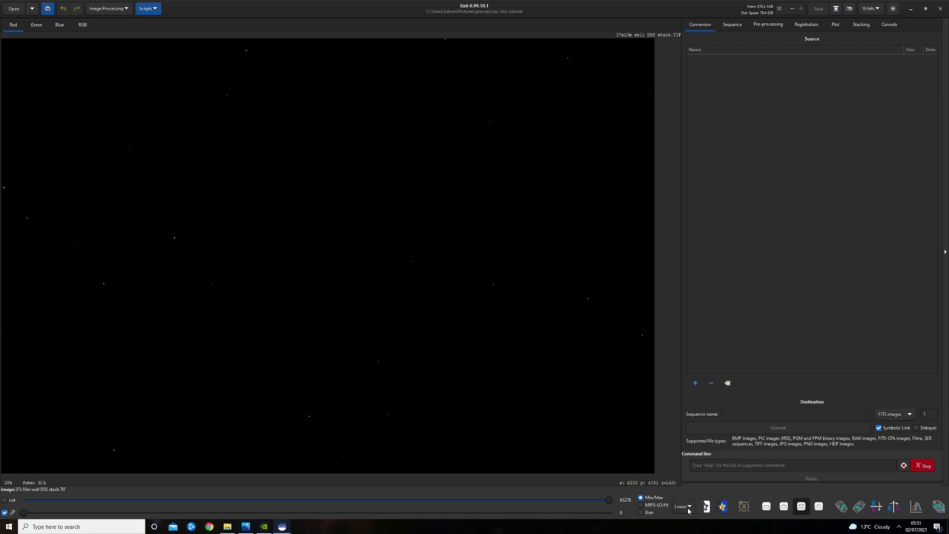
click(688, 507)
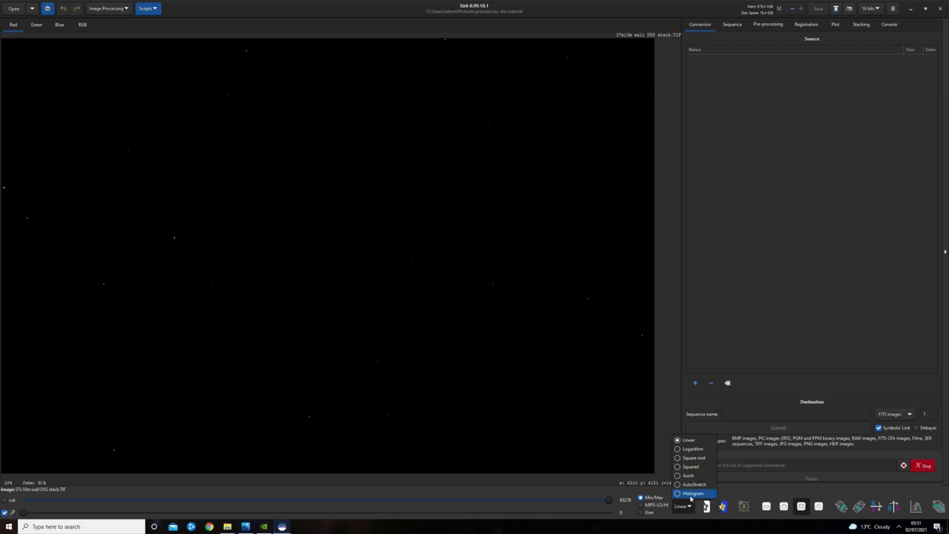
click(689, 500)
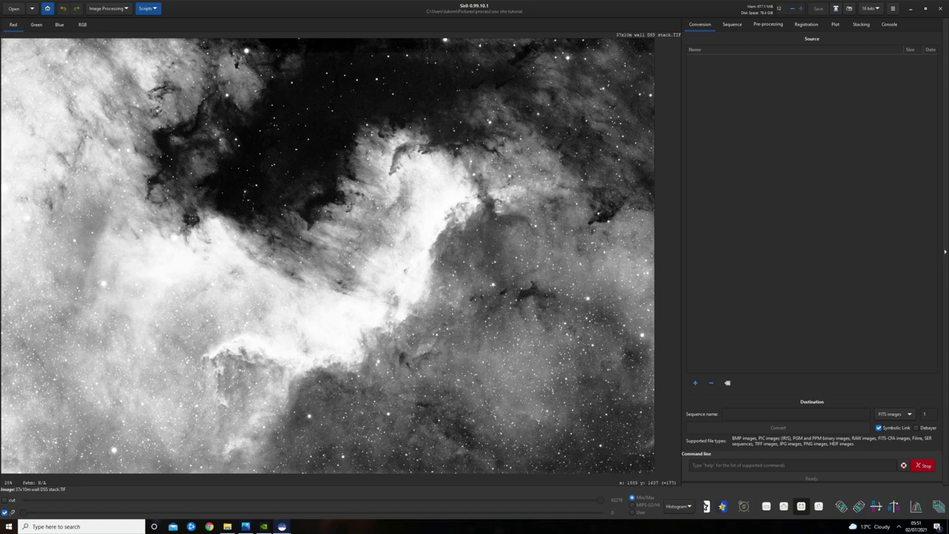
Compare the green and blue channels of the stack and view the RGB composite, examining noise, nebula detail and stacking edges
click(35, 25)
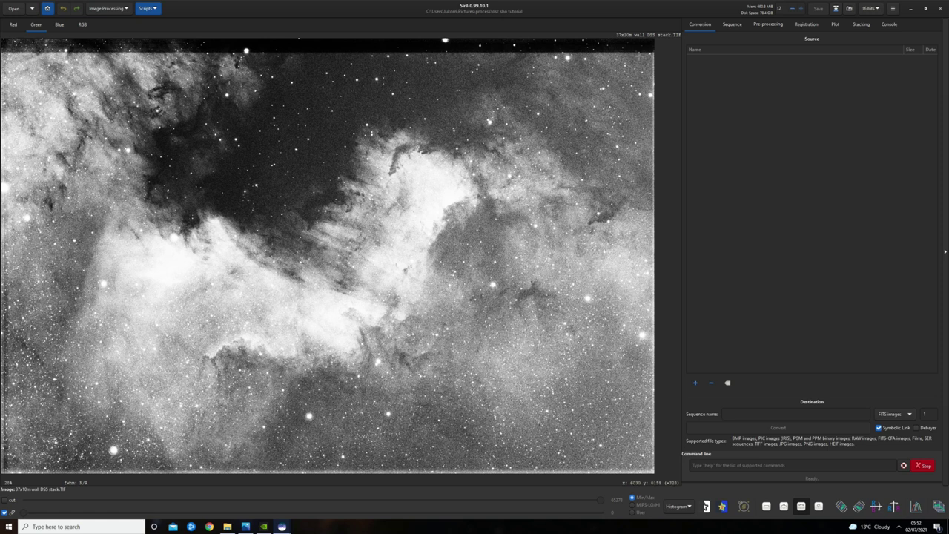
click(60, 24)
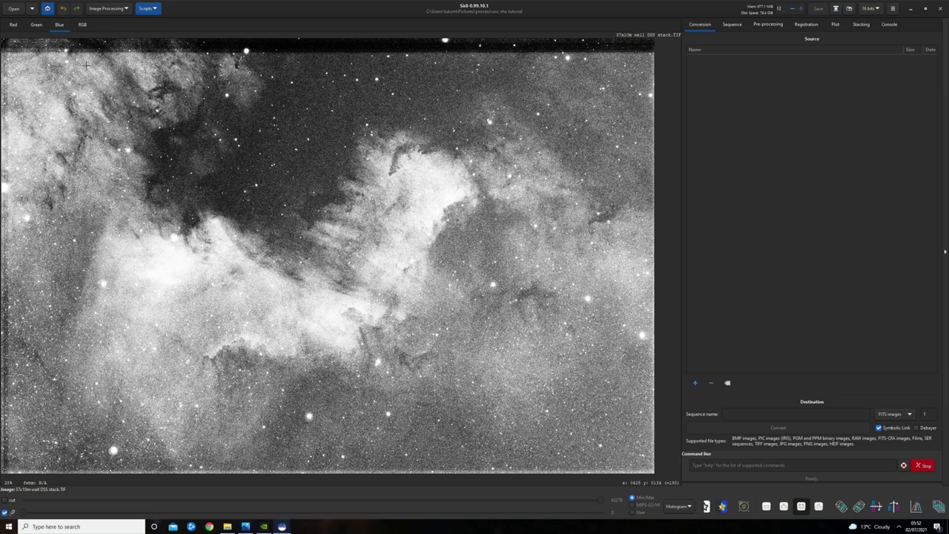
click(41, 26)
click(55, 26)
click(46, 27)
click(59, 26)
click(34, 28)
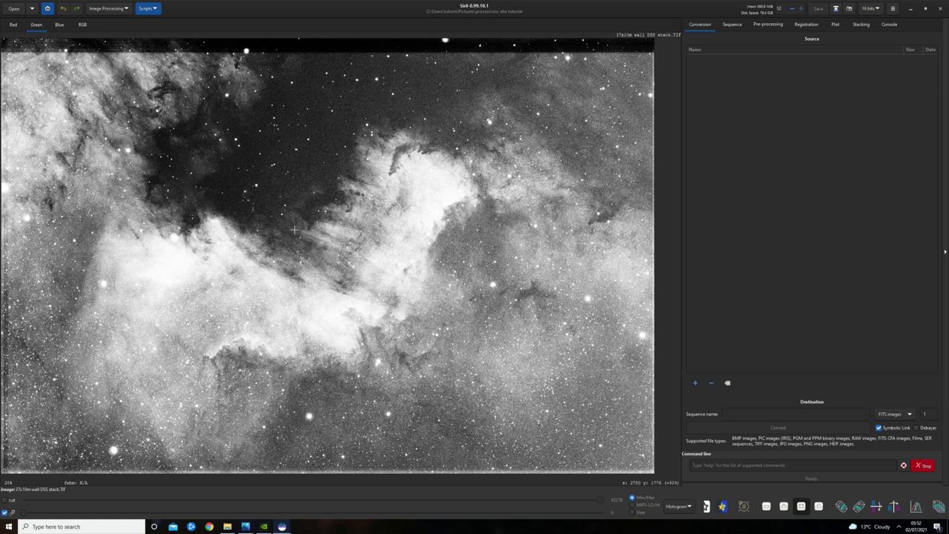
click(58, 26)
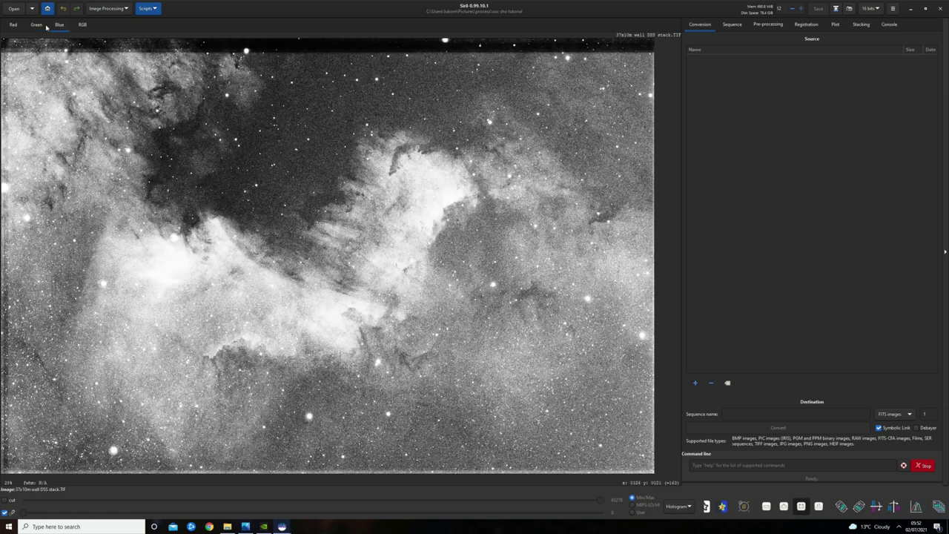
click(37, 27)
click(58, 26)
click(81, 25)
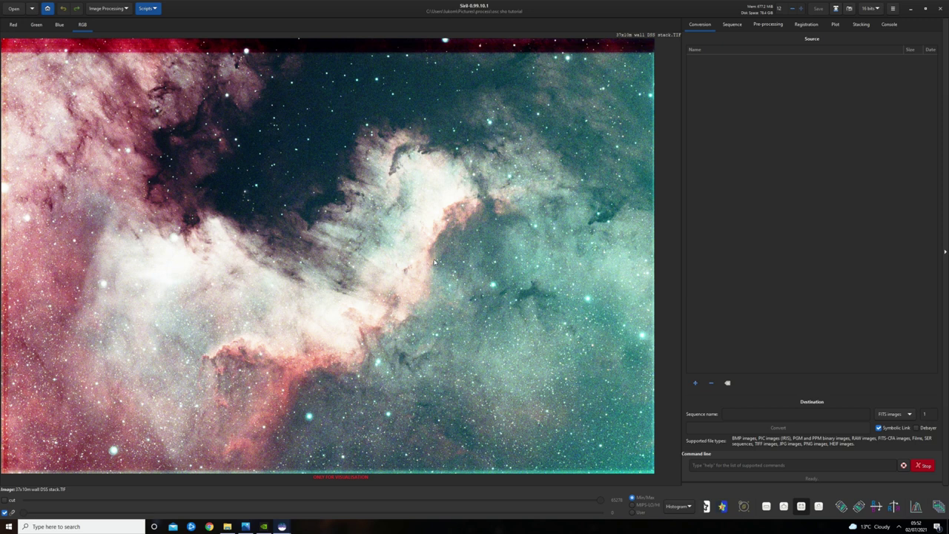
click(34, 25)
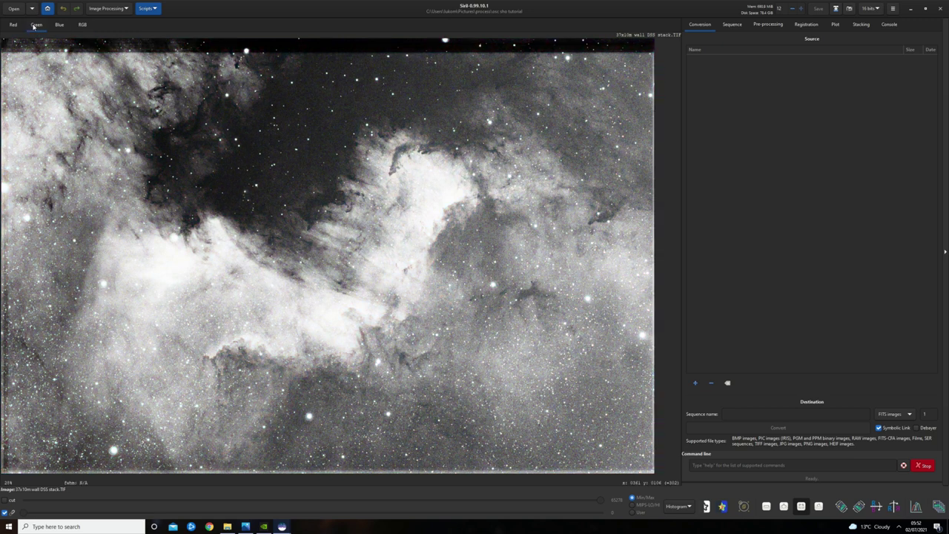
click(58, 25)
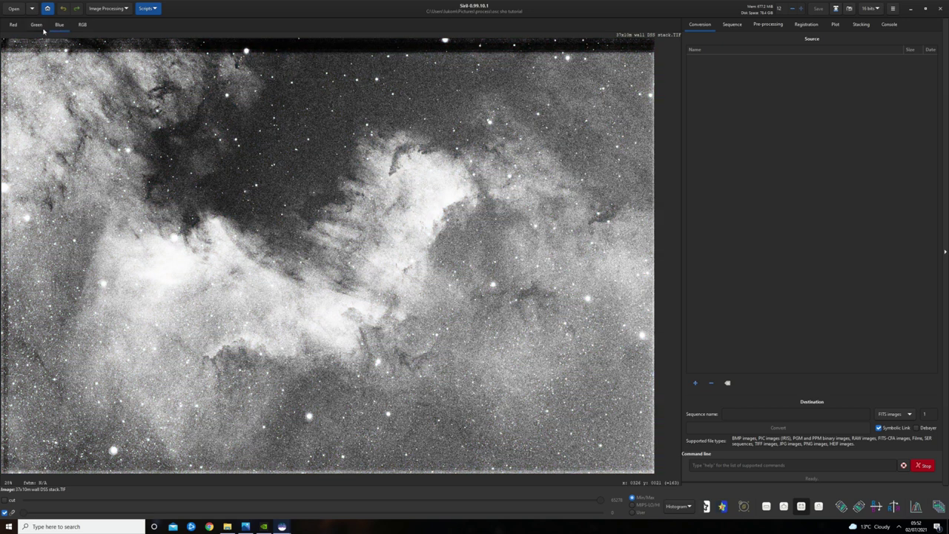
In the green channel view, crop the image to about 6041 x 3867 px, excluding the stacking artifacts along the edges
click(43, 25)
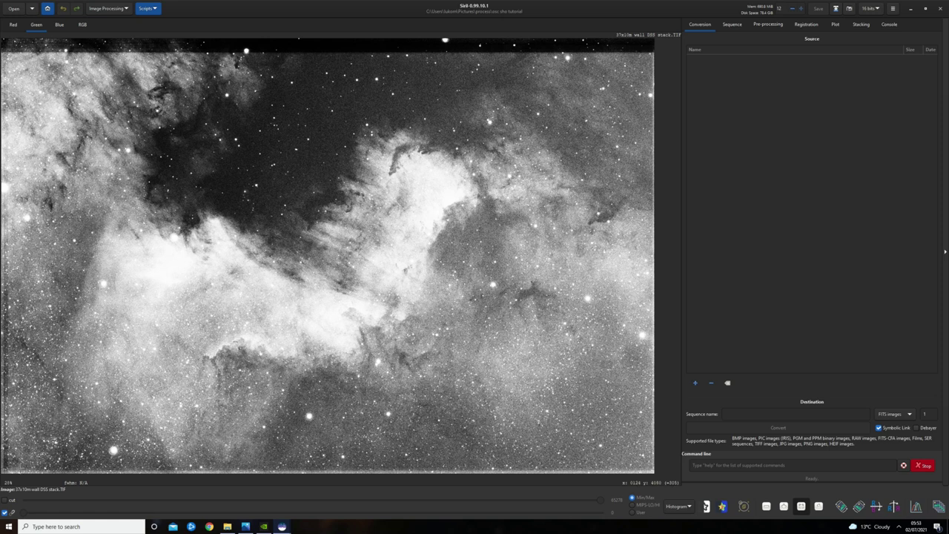
drag(15, 464, 654, 63)
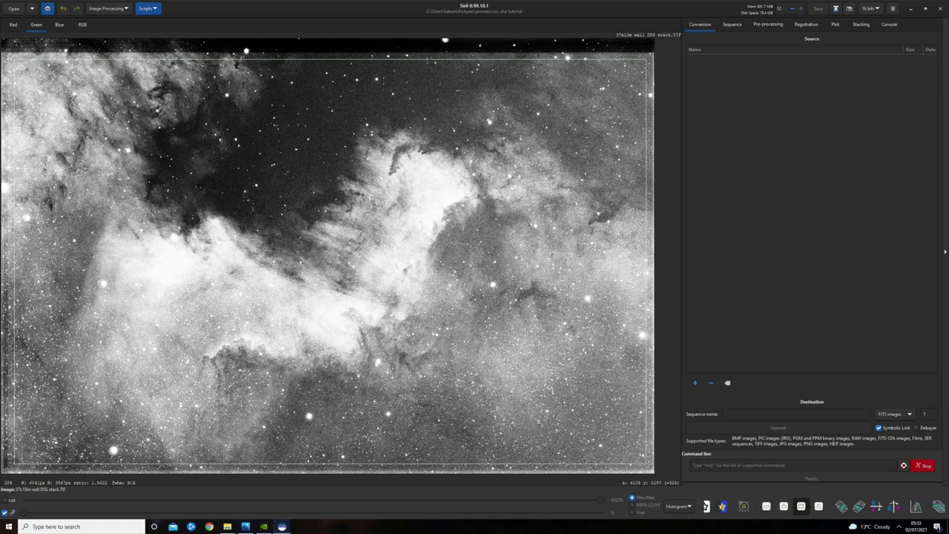
right_click(354, 287)
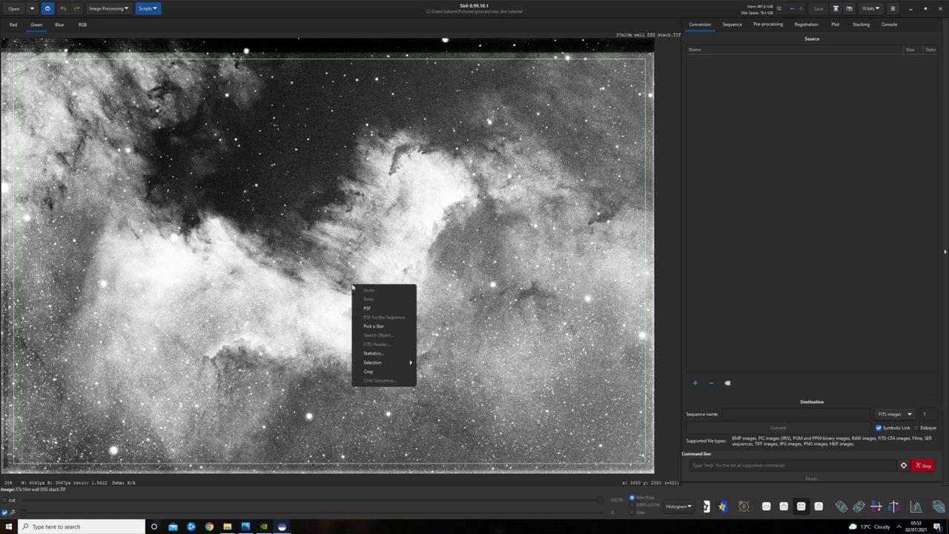
click(378, 372)
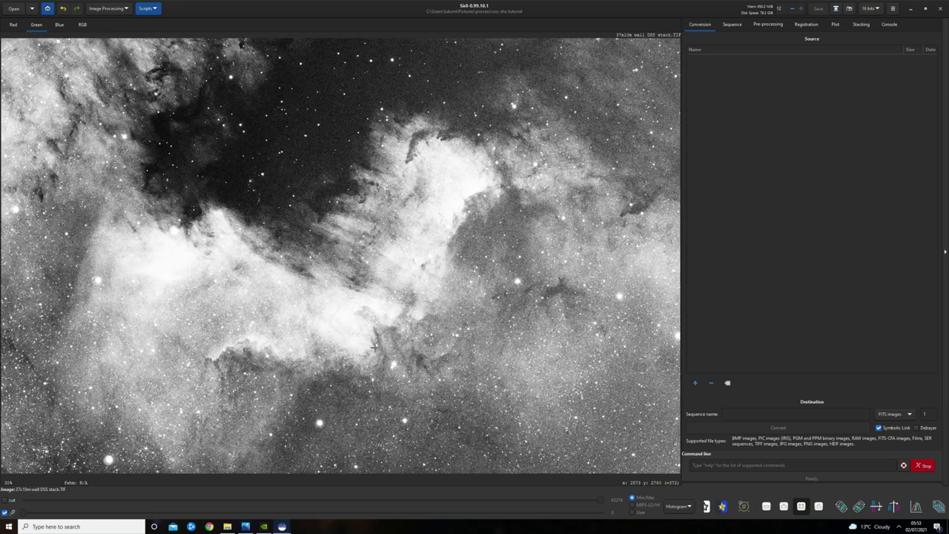
In the RGB view, generate Background Extraction samples with 20 samples per line and a tolerance of 1.00
click(82, 26)
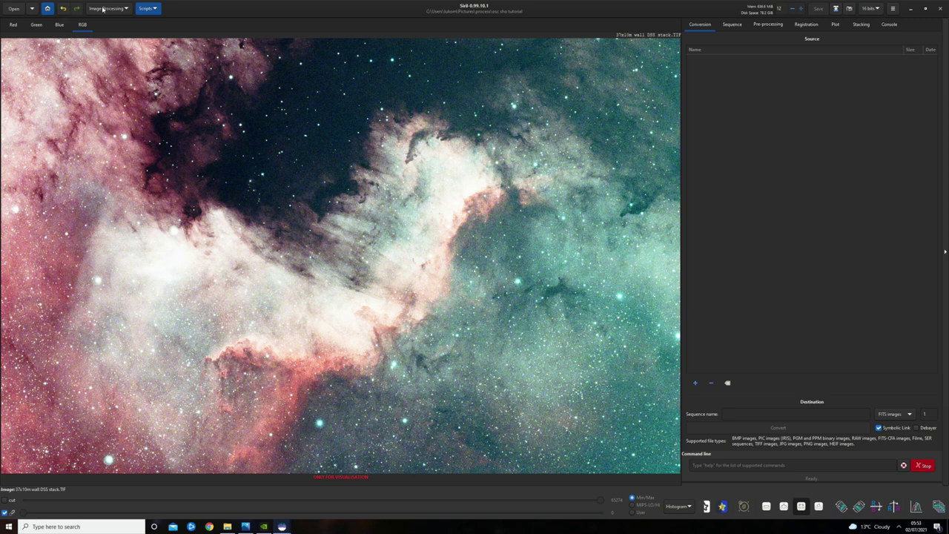
click(103, 9)
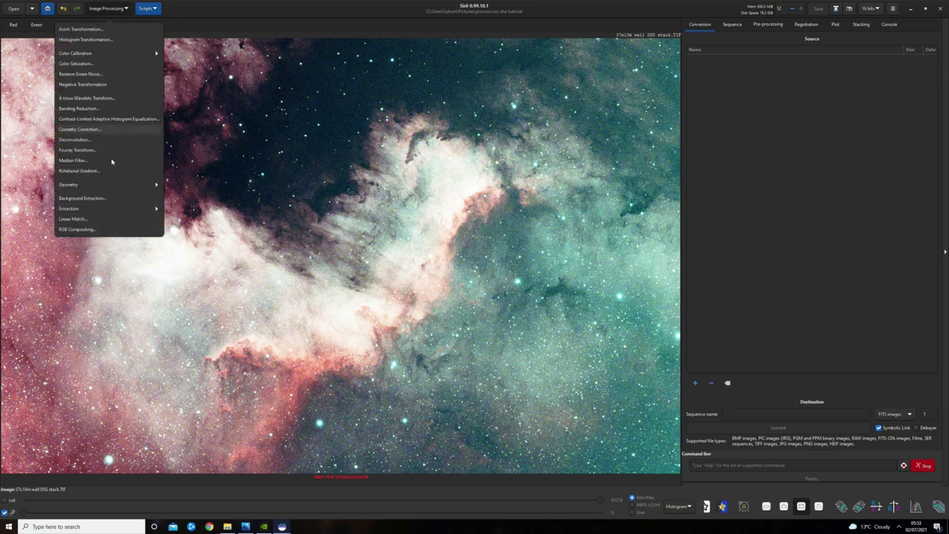
click(103, 198)
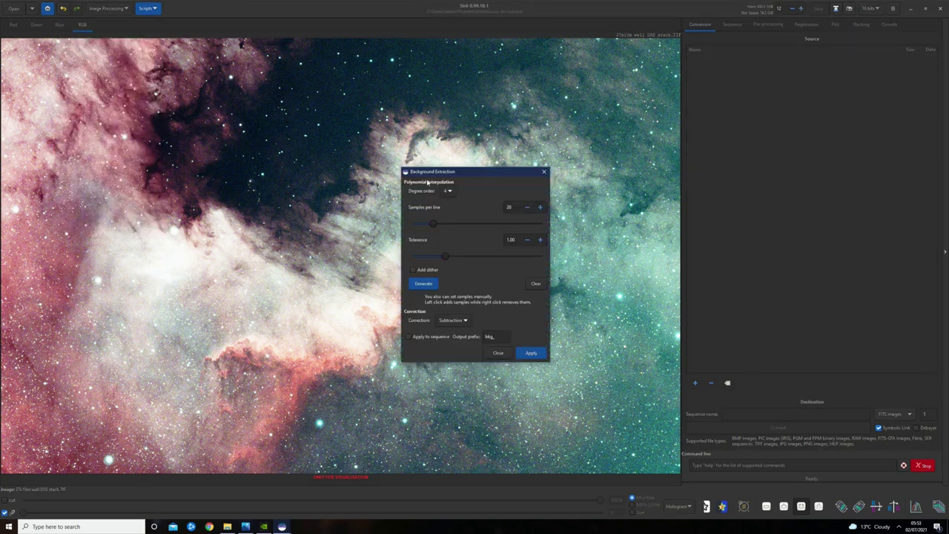
drag(497, 173, 783, 123)
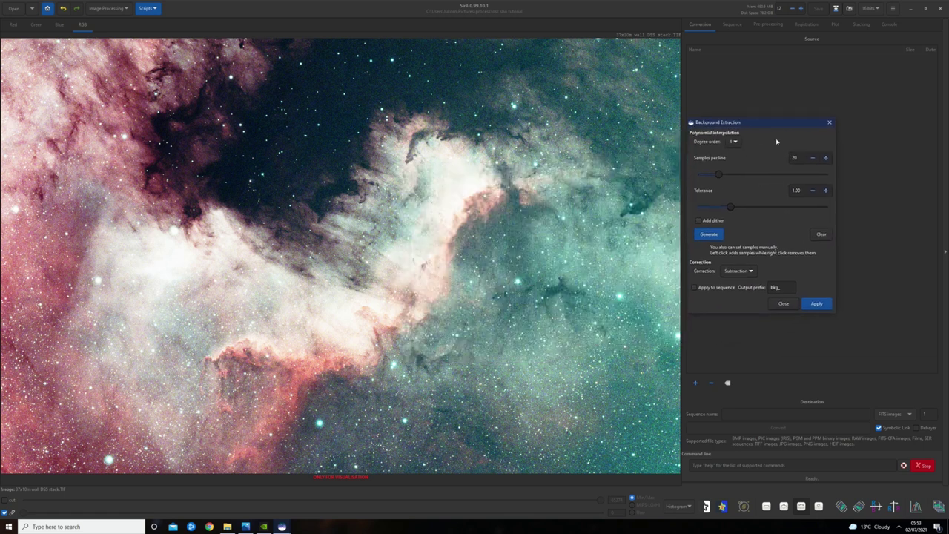
click(713, 234)
Try the background subtraction with degree order 4, compare it with the original image, and undo it
click(817, 304)
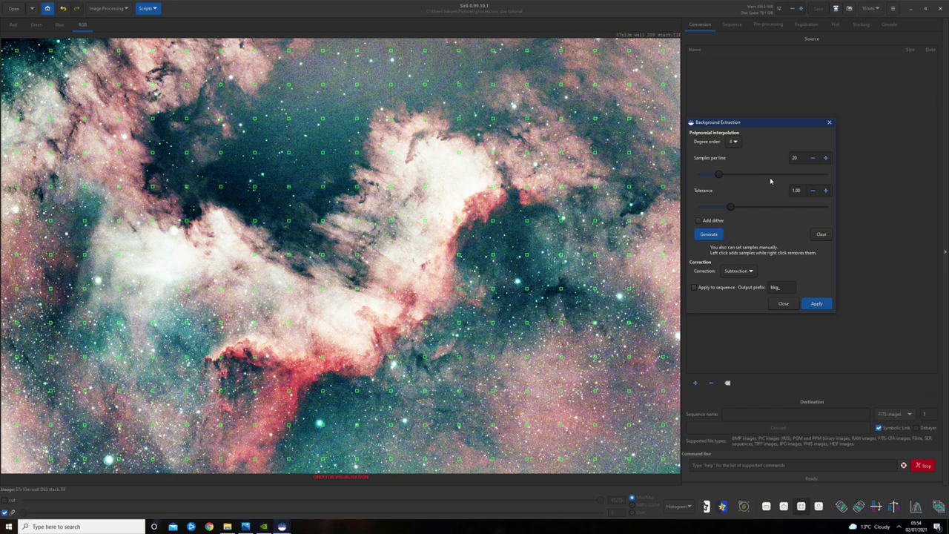
drag(776, 127, 799, 122)
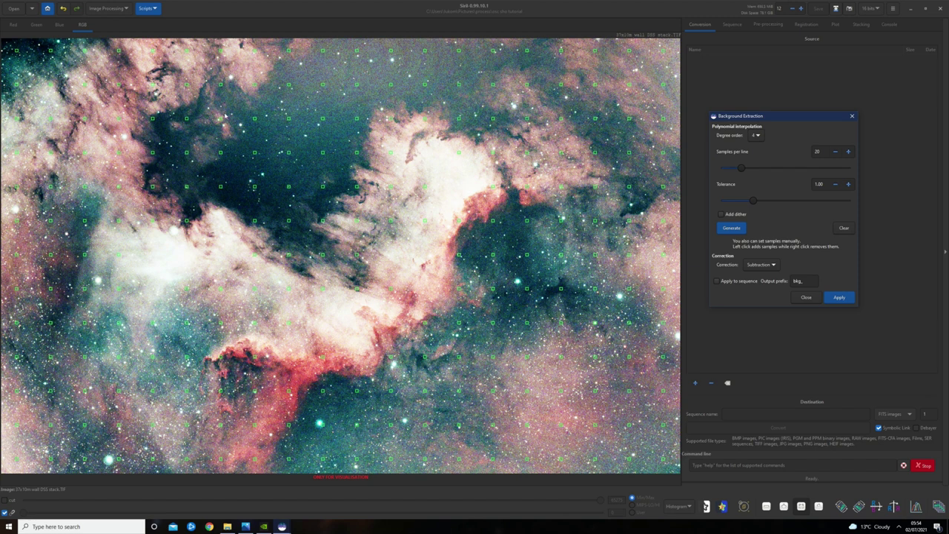
click(63, 9)
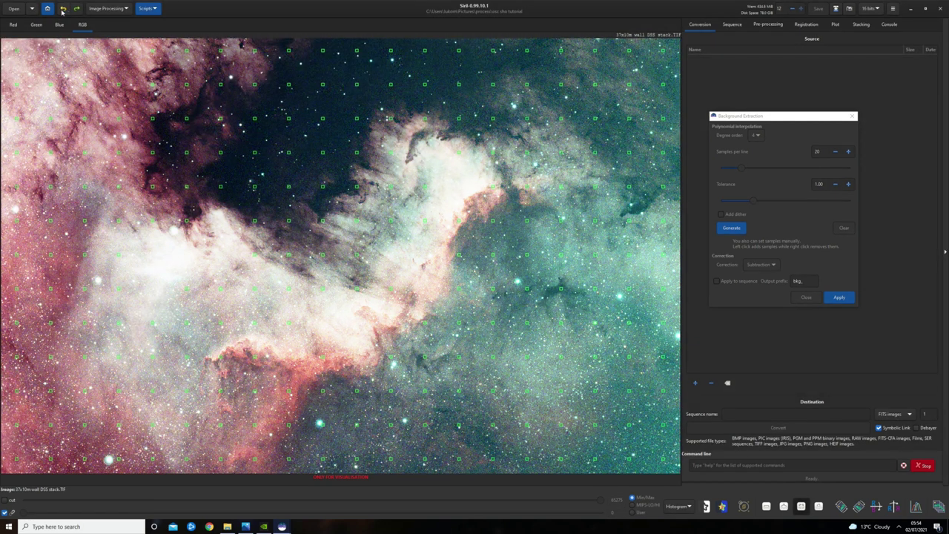
click(76, 9)
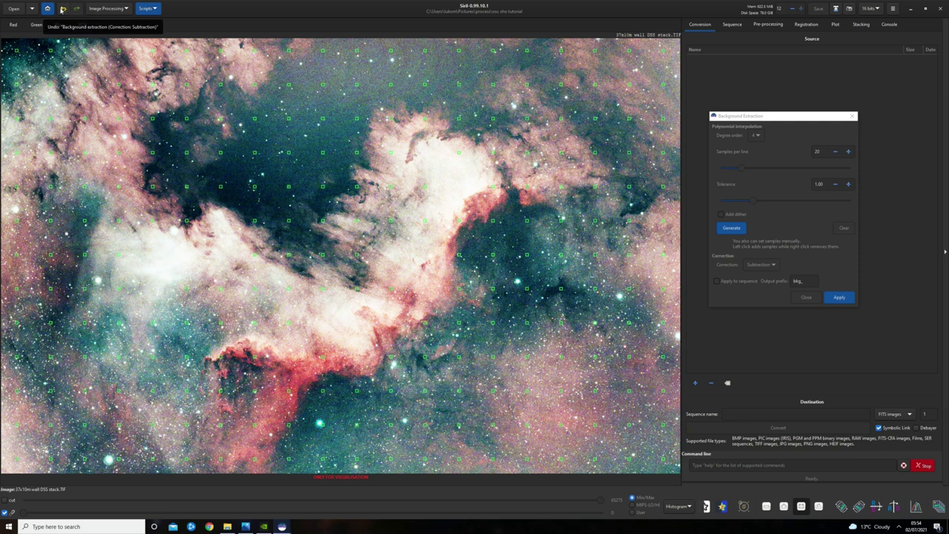
click(62, 9)
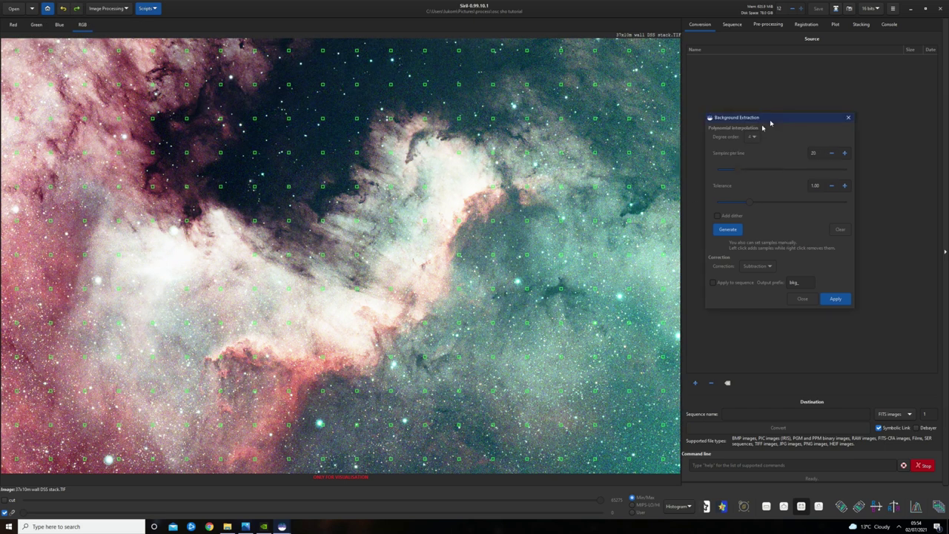
Set the degree order to 1, apply the background extraction with Subtraction correction, and close the dialog
drag(767, 116, 731, 141)
click(727, 157)
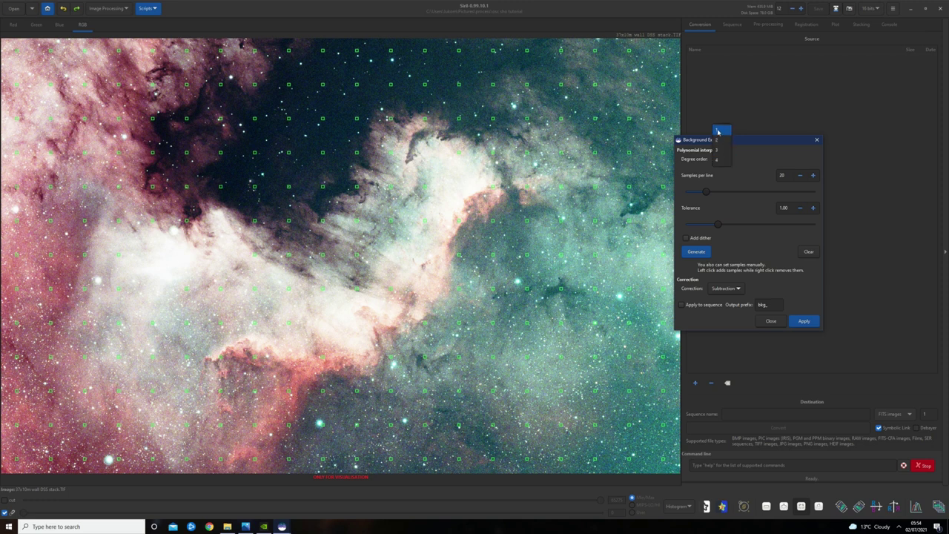
click(725, 131)
drag(726, 140, 744, 127)
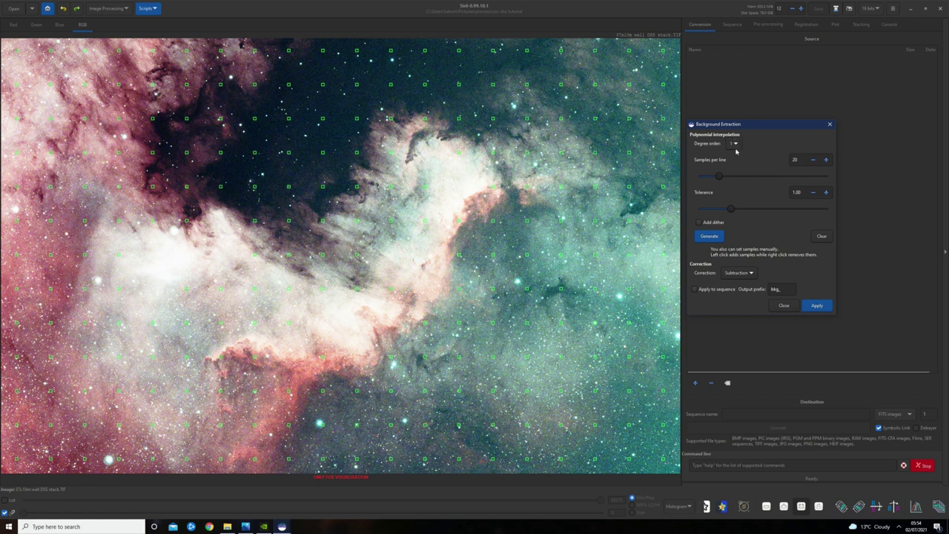
click(817, 305)
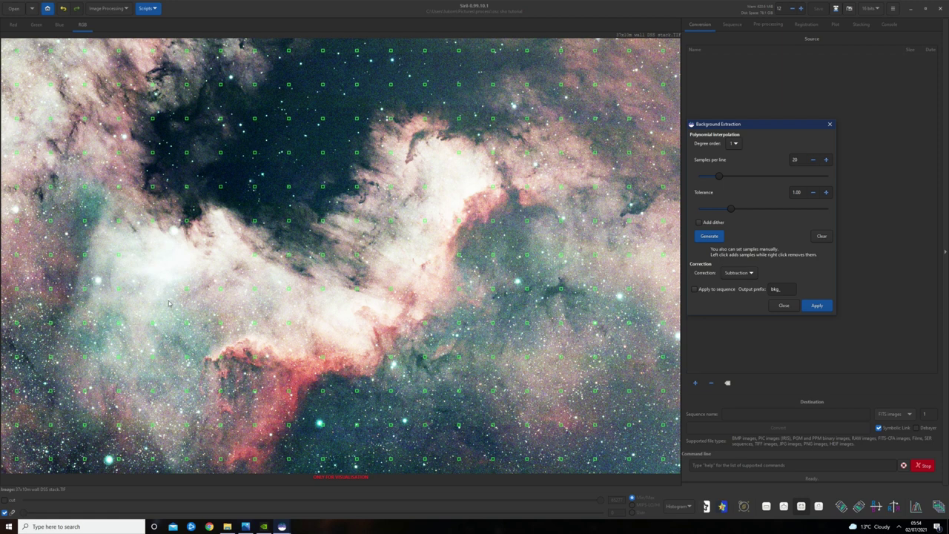
click(830, 125)
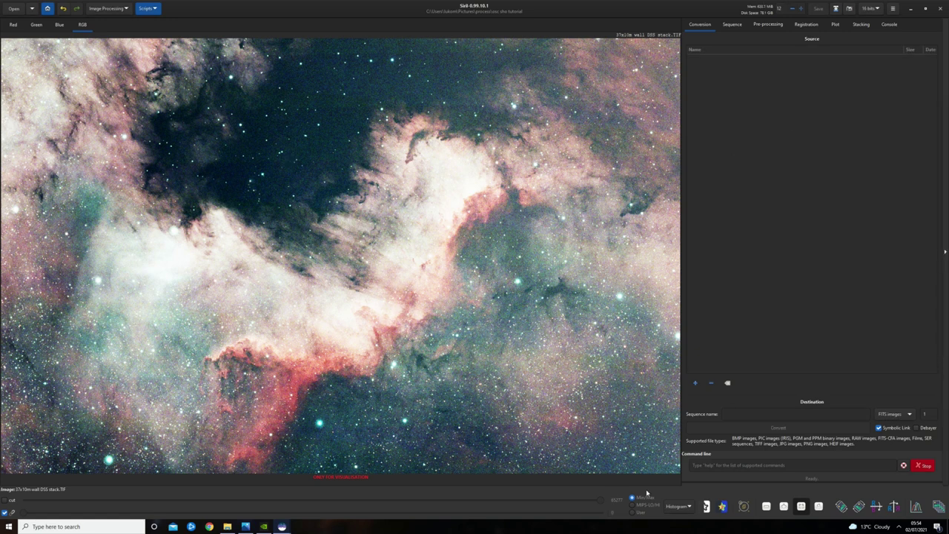
Set the image display mode to AutoStretch, leaving the Histogram Transformation unapplied
click(680, 509)
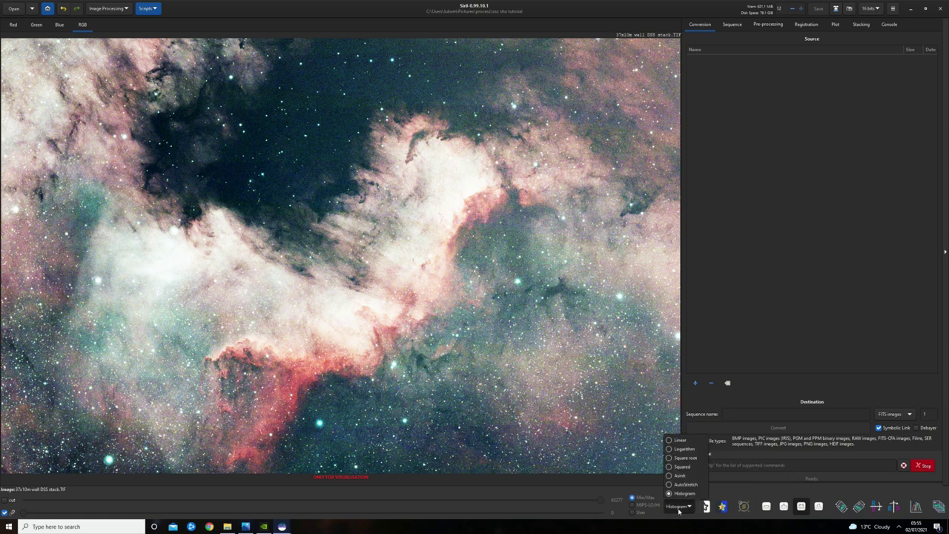
click(685, 484)
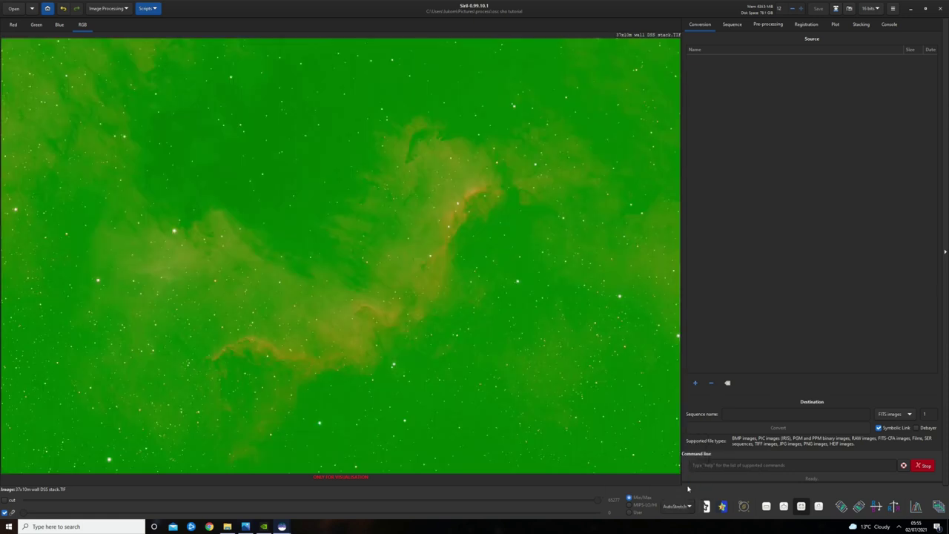
click(912, 509)
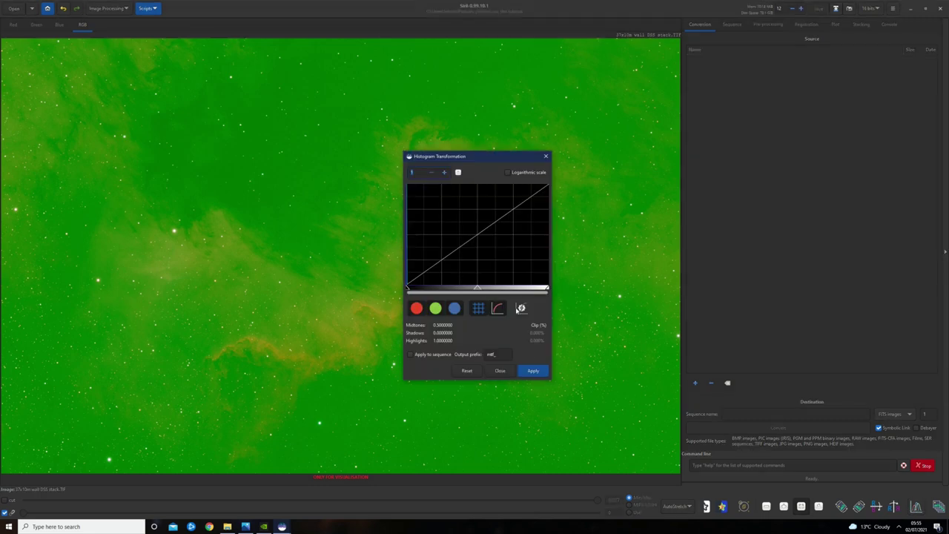
click(546, 156)
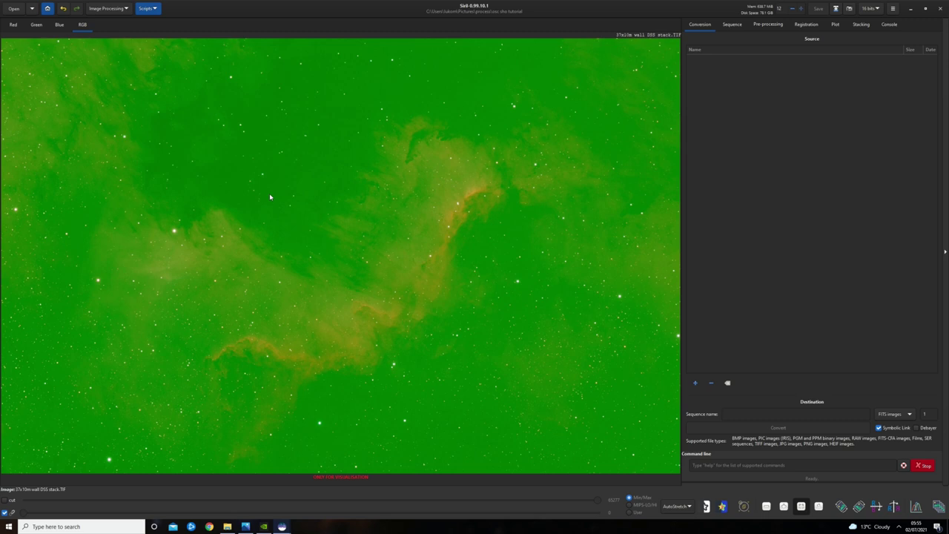
Compare the individual colour channels and select a dark background area of about 217 x 92 px in the green channel view
click(37, 24)
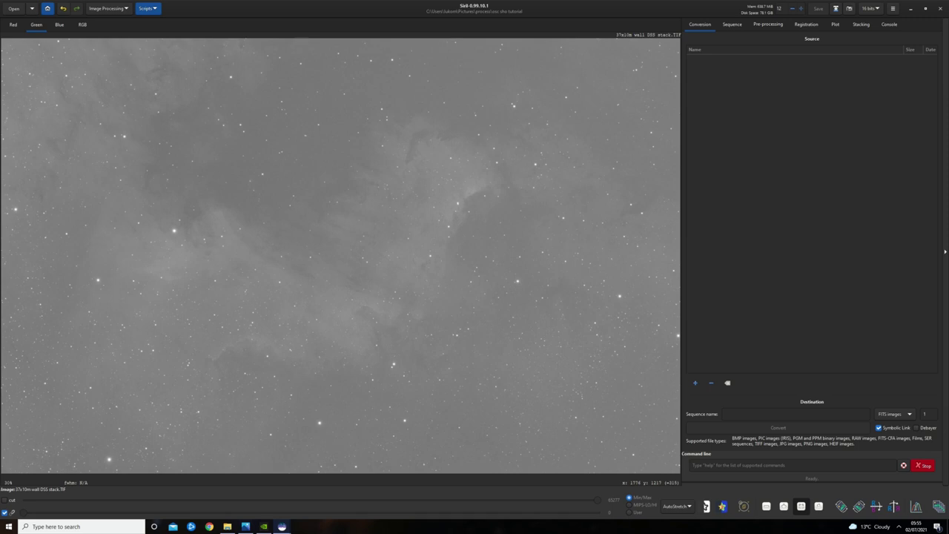
click(15, 25)
click(36, 25)
click(60, 25)
click(35, 26)
drag(224, 166, 250, 178)
Use the current selection as background reference in Color Calibration, apply Background Neutralization, and check the result in the RGB view
click(115, 10)
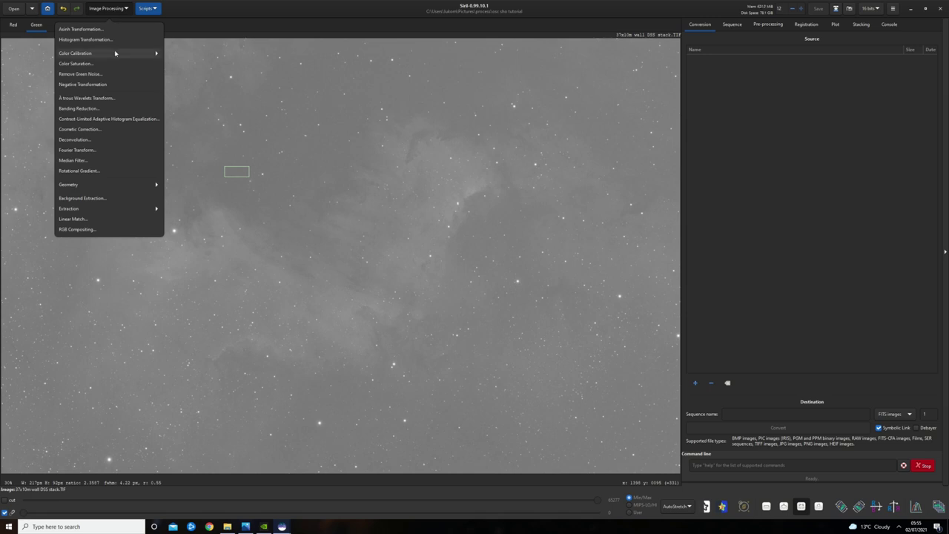
click(131, 53)
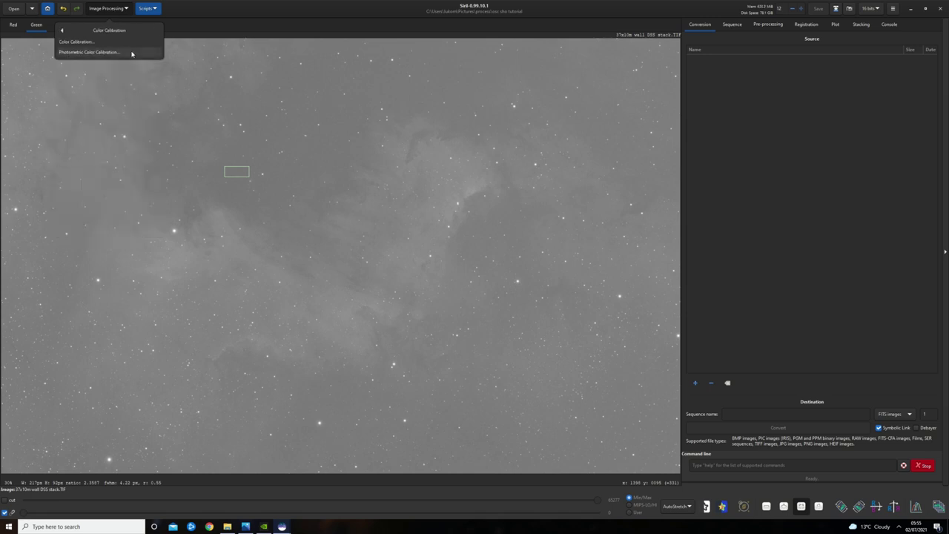
click(87, 43)
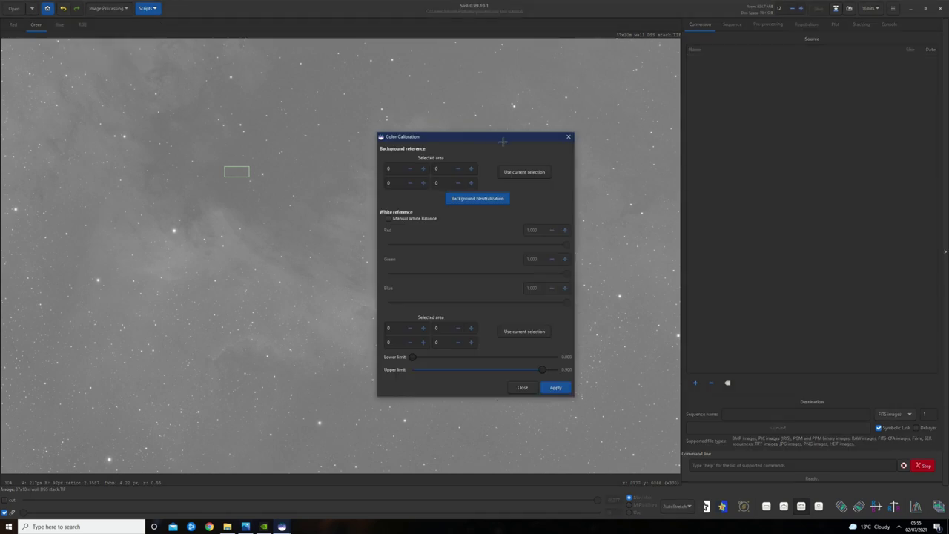
click(531, 172)
click(489, 201)
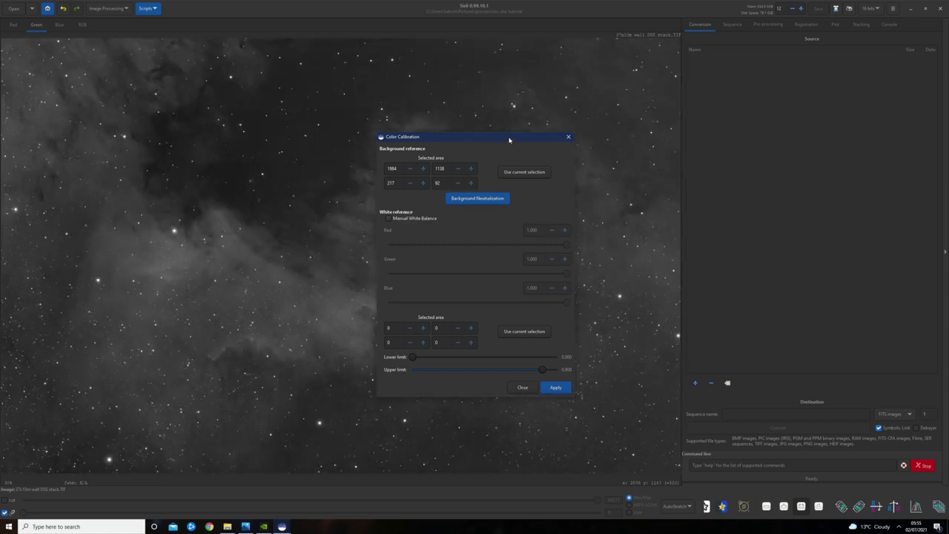
drag(510, 139, 775, 101)
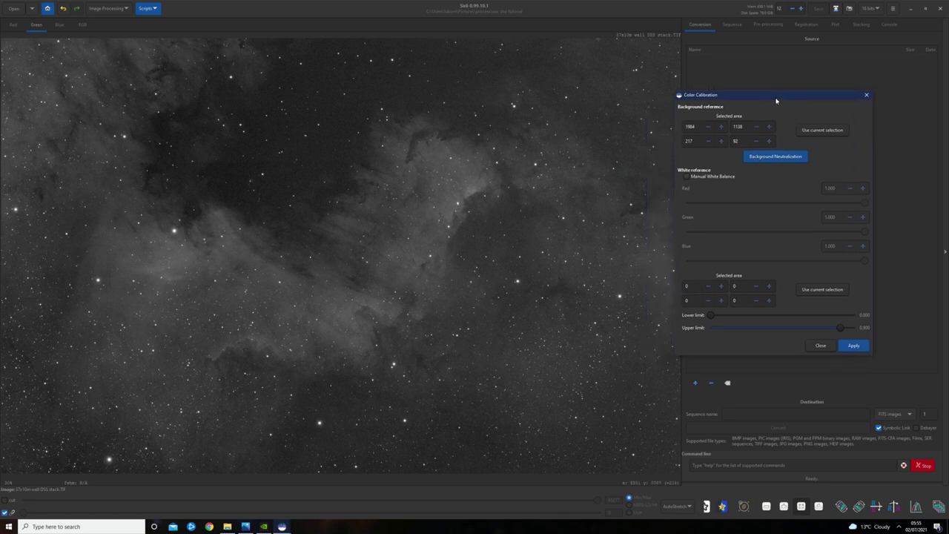
click(83, 25)
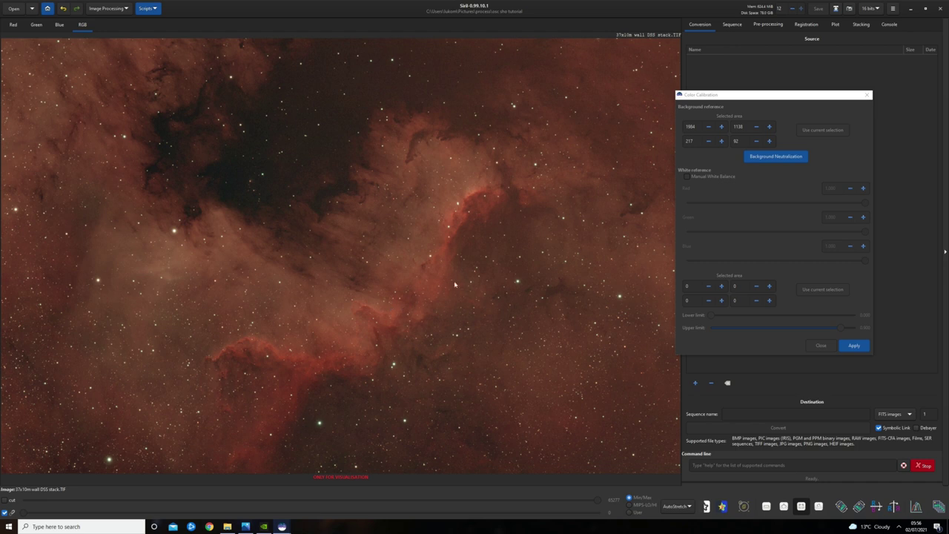
click(77, 9)
click(78, 10)
Select the bright nebula region, about 2510 x 1317 px, in the green channel view and check the area in the other channels
click(41, 25)
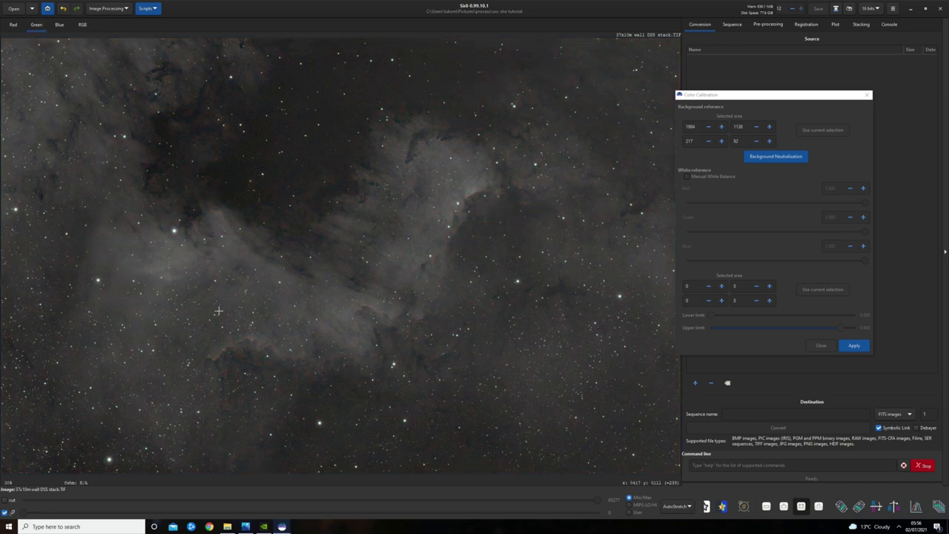
mouse_move(114, 226)
mouse_down()
mouse_move(145, 284)
mouse_move(203, 334)
mouse_move(353, 387)
mouse_move(400, 377)
mouse_up()
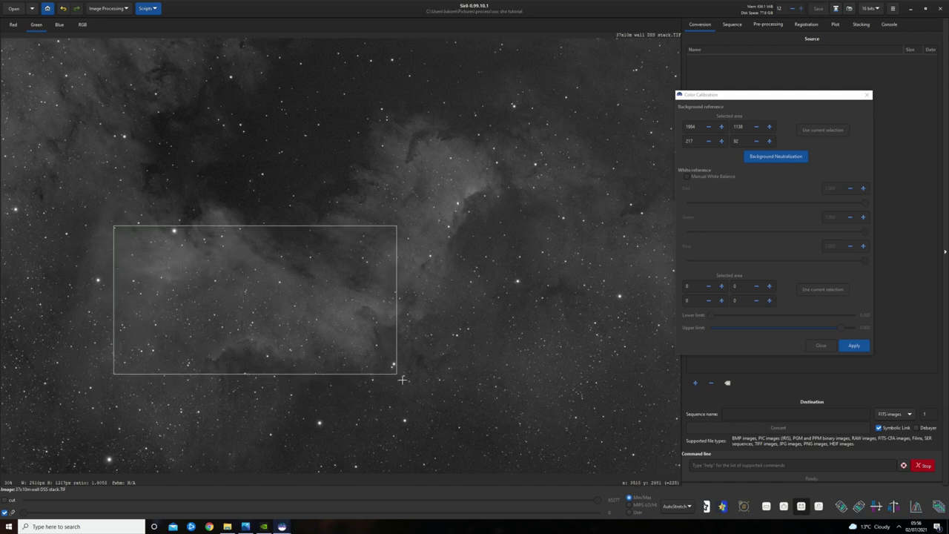
click(13, 24)
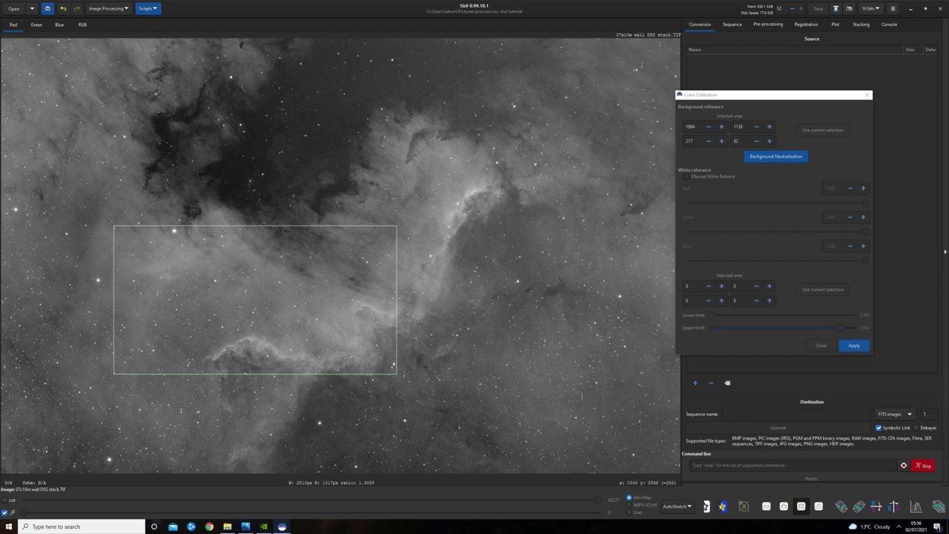
click(82, 24)
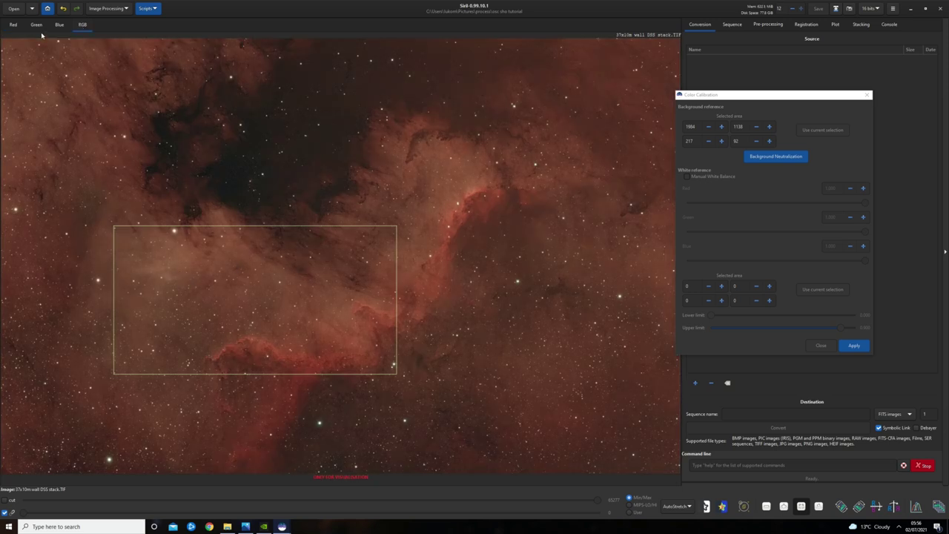
click(56, 25)
click(39, 26)
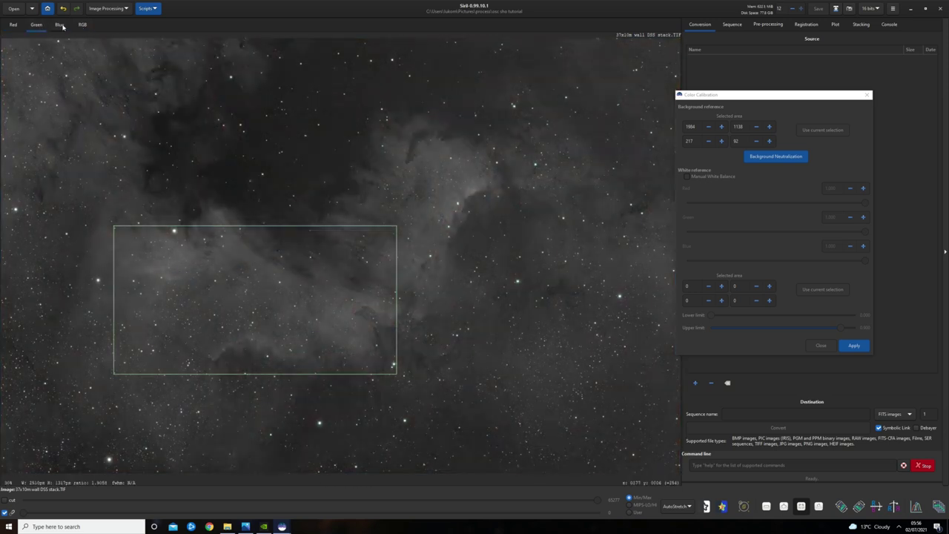
click(63, 25)
Set a nebula selection of about 2593 x 1274 px as white reference, apply the Color Calibration, and compare before and after in RGB
drag(796, 100, 651, 96)
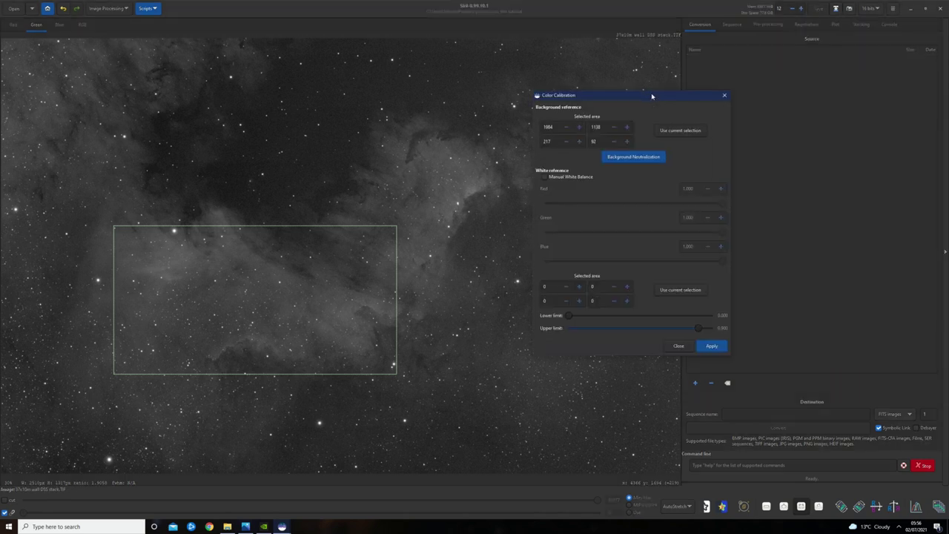
click(675, 289)
drag(112, 187, 404, 368)
click(688, 290)
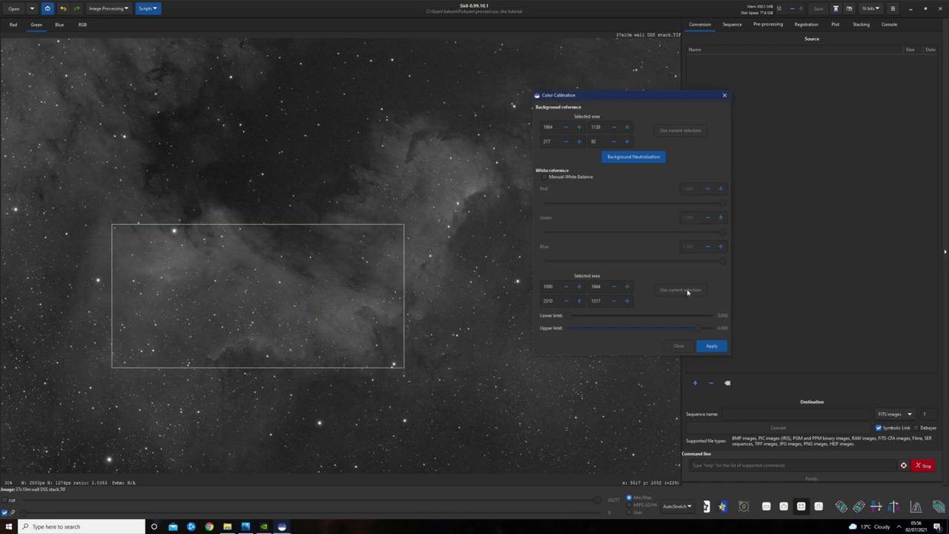
click(711, 346)
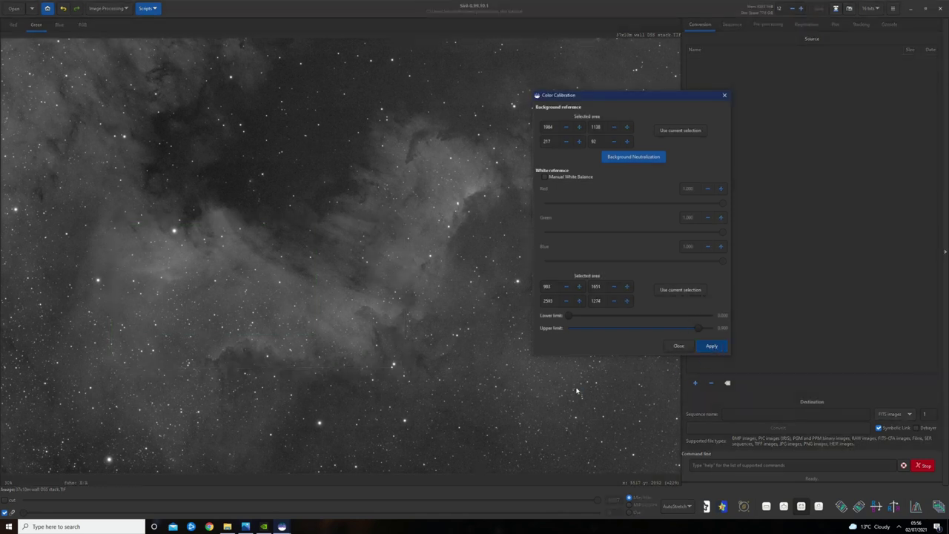
click(677, 345)
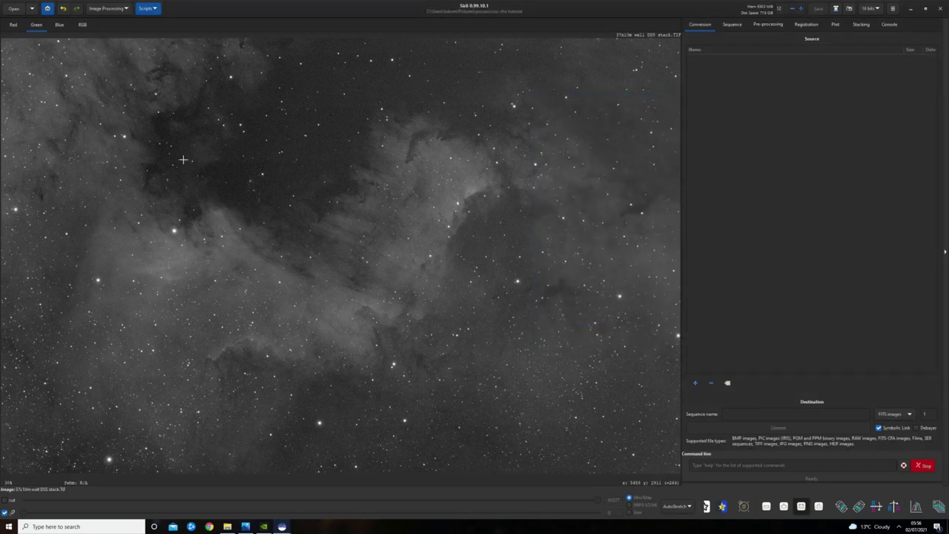
click(83, 25)
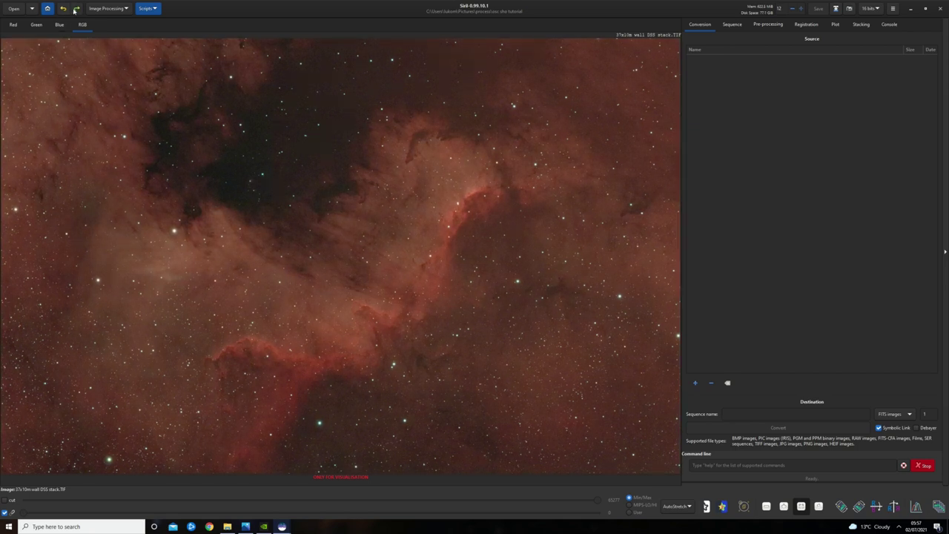
click(76, 8)
Remove the green noise with the Average Neutral protection method and Preserve lightness enabled, and close the dialog
click(113, 9)
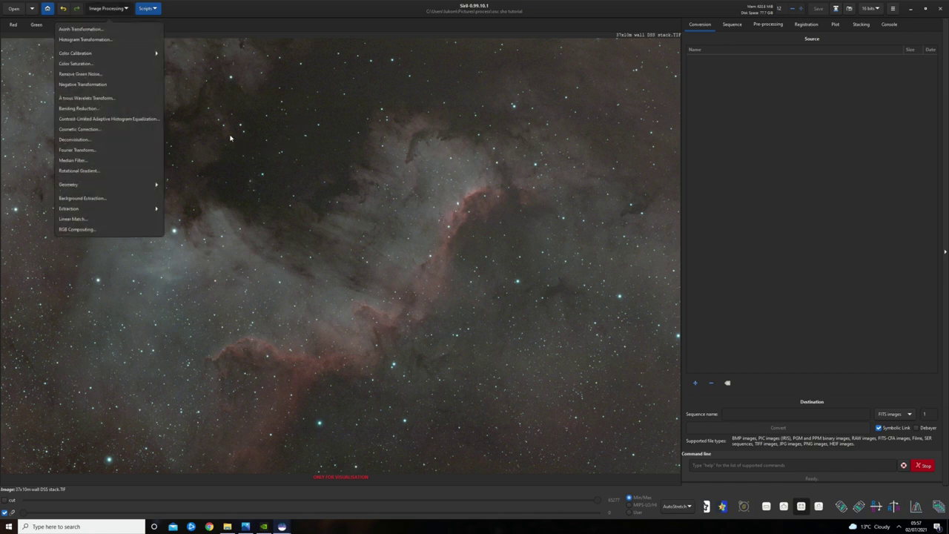
click(86, 75)
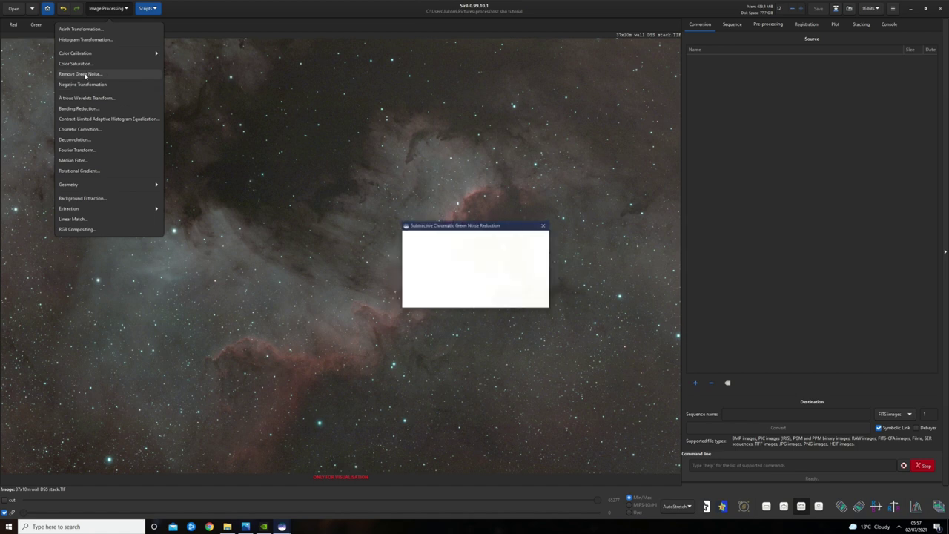
click(534, 299)
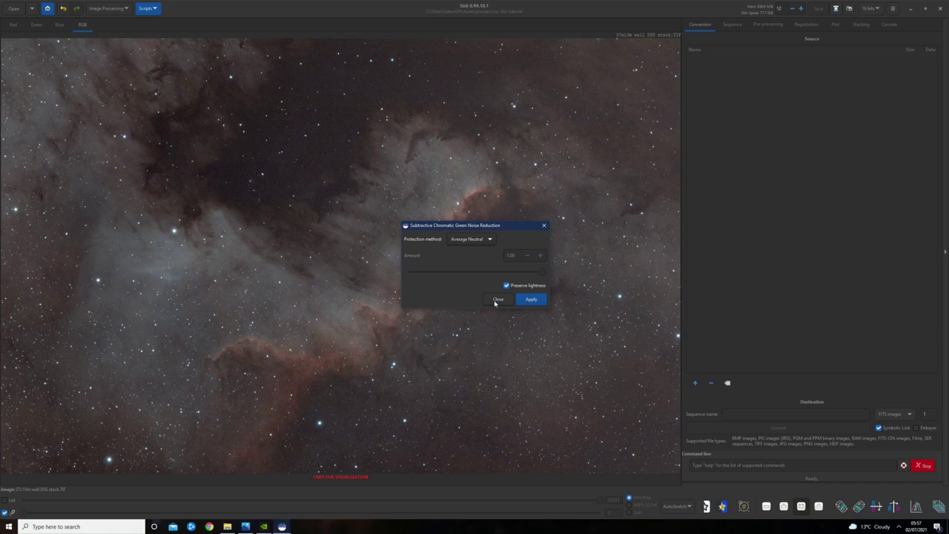
click(542, 226)
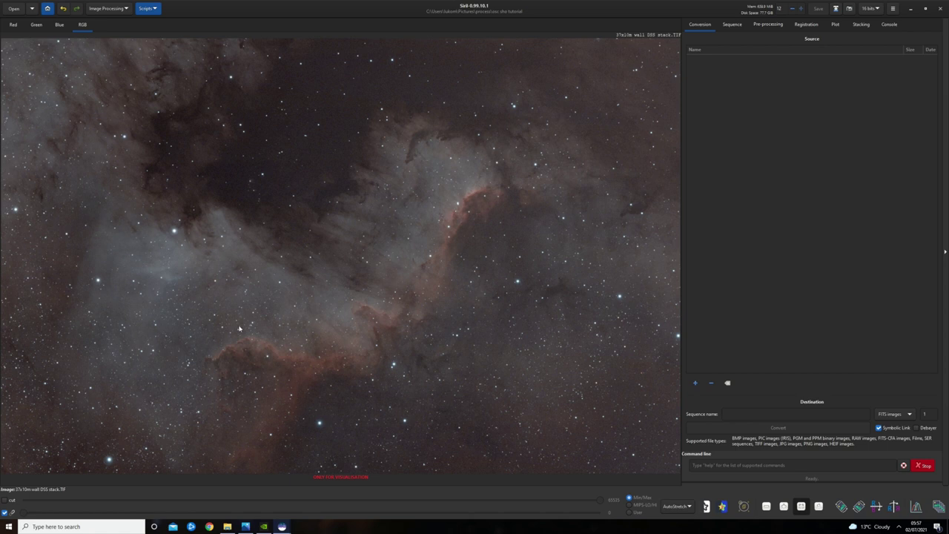
Set the display mode to Linear and apply the automatic stretch in Histogram Transformation, closing the dialog
click(682, 507)
click(674, 440)
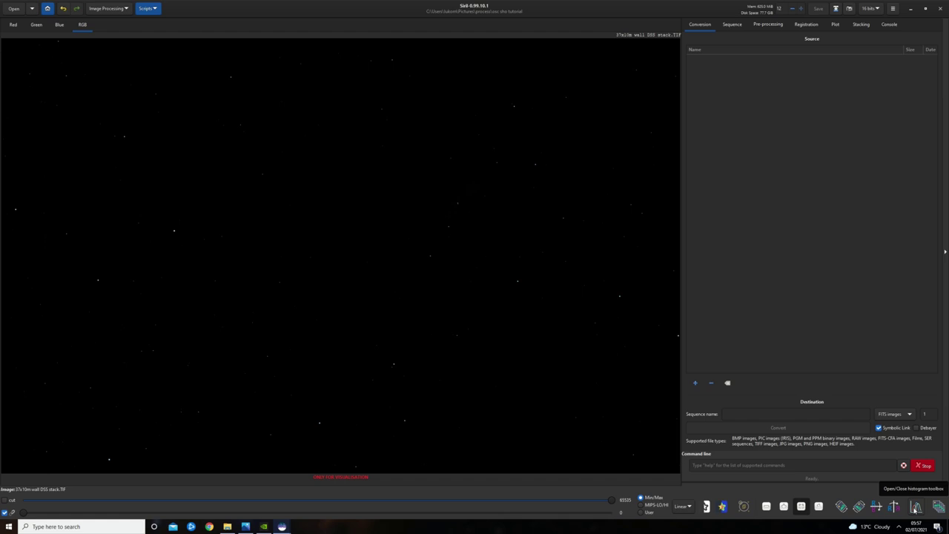
click(916, 507)
drag(485, 163, 772, 103)
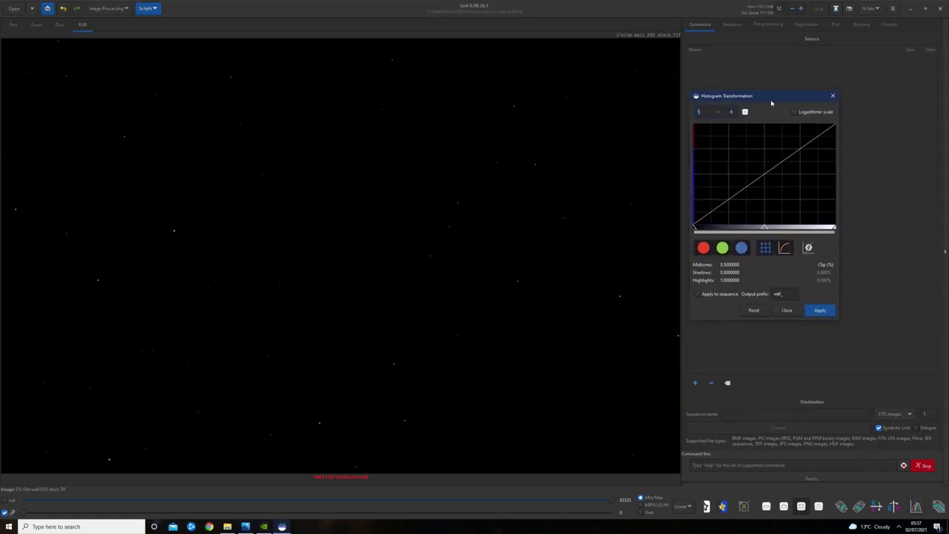
click(809, 248)
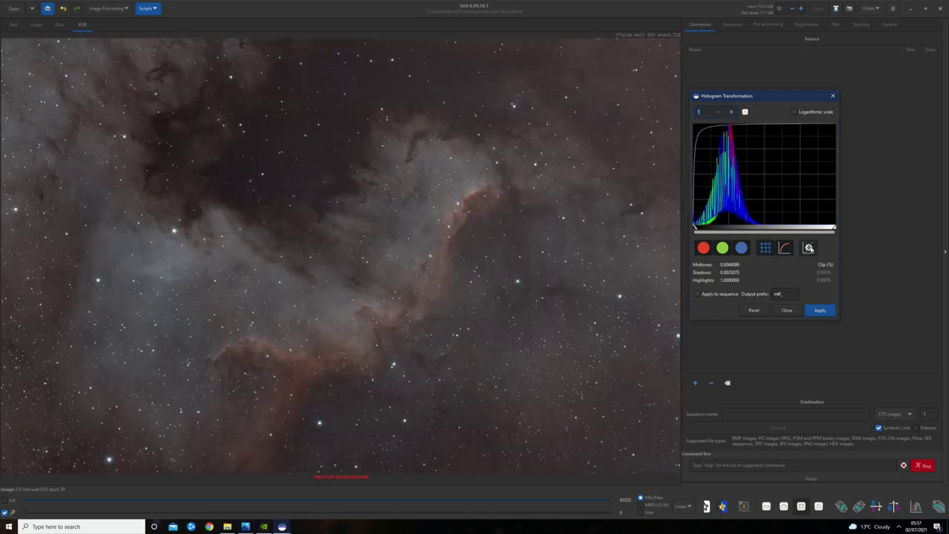
click(822, 311)
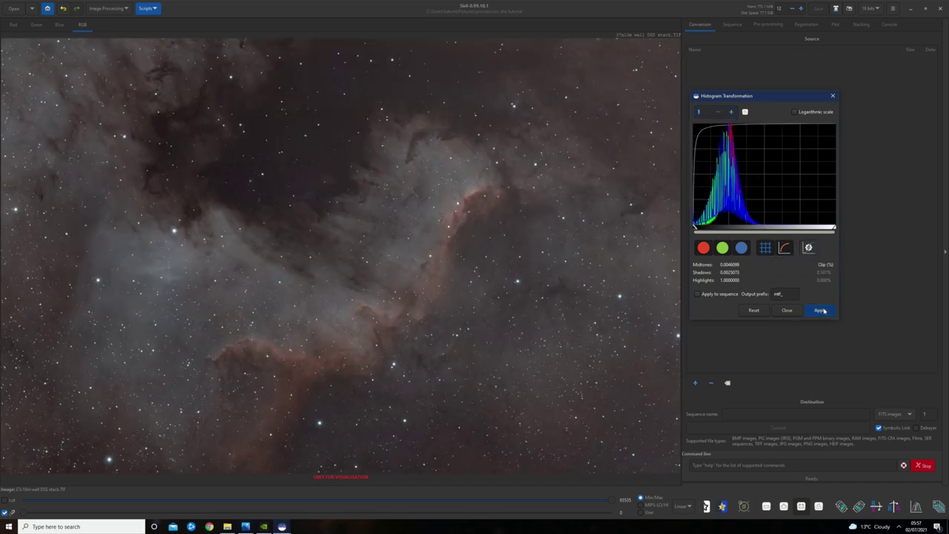
click(786, 310)
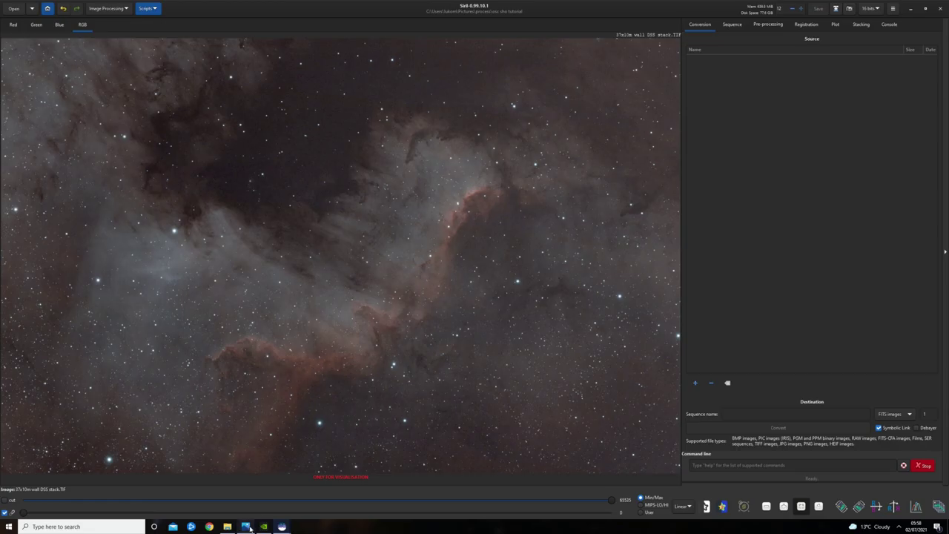
Switch to Photos to examine the reference image tutorial b.jpeg, and return to Siril without changing the working folder
click(245, 525)
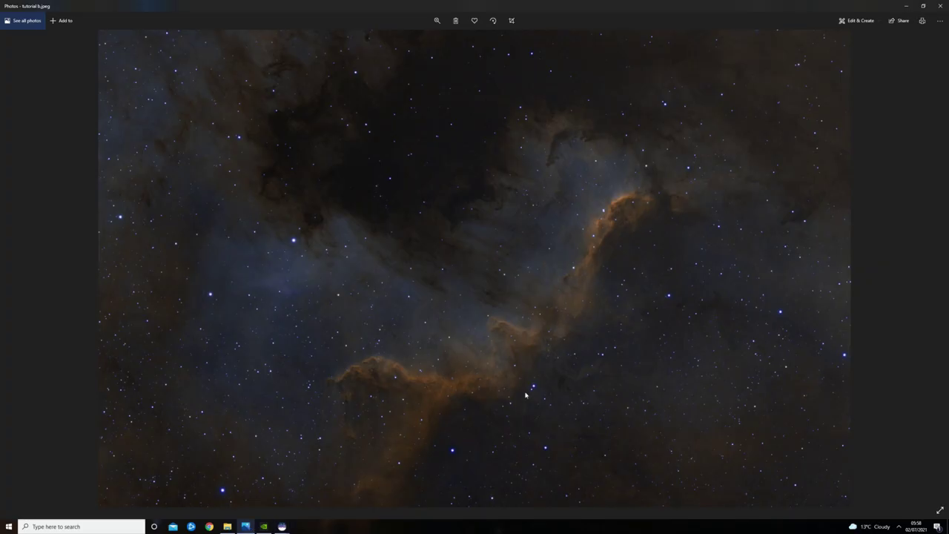
click(910, 4)
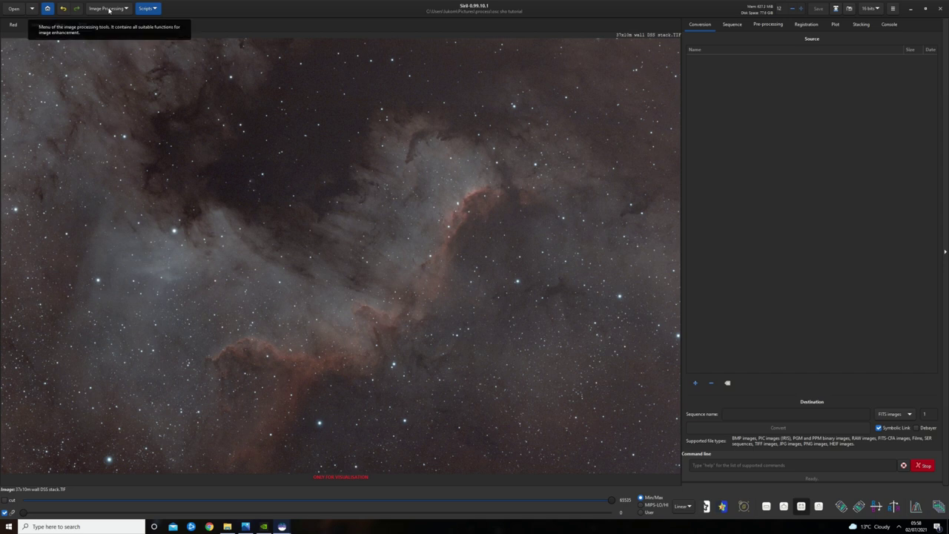
click(47, 9)
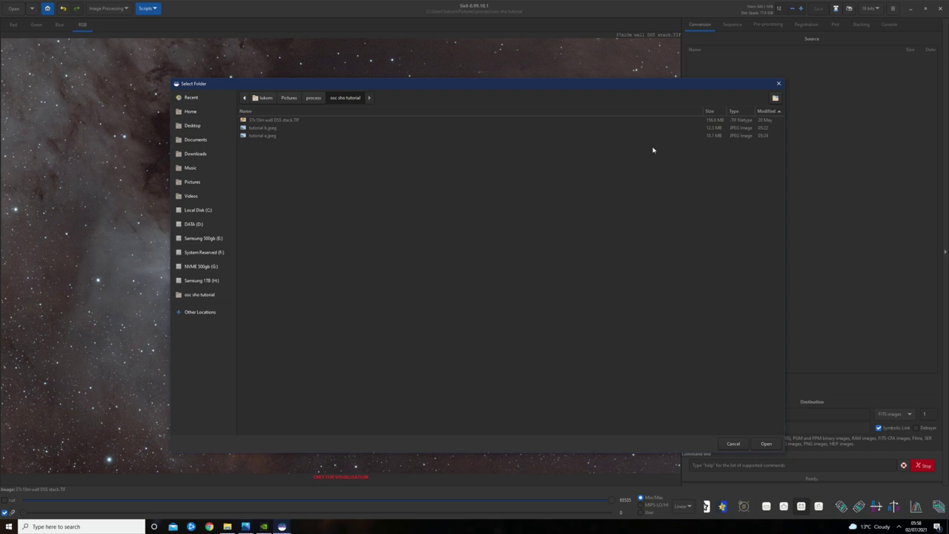
click(779, 83)
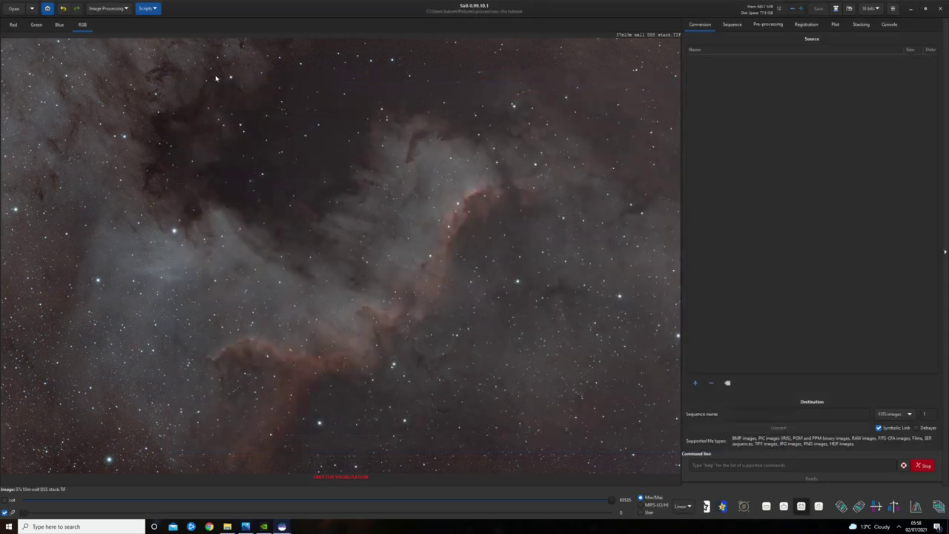
Split the image into RGB channel files named r, g and b, close the extraction dialog, and check the saved files in the console
click(107, 8)
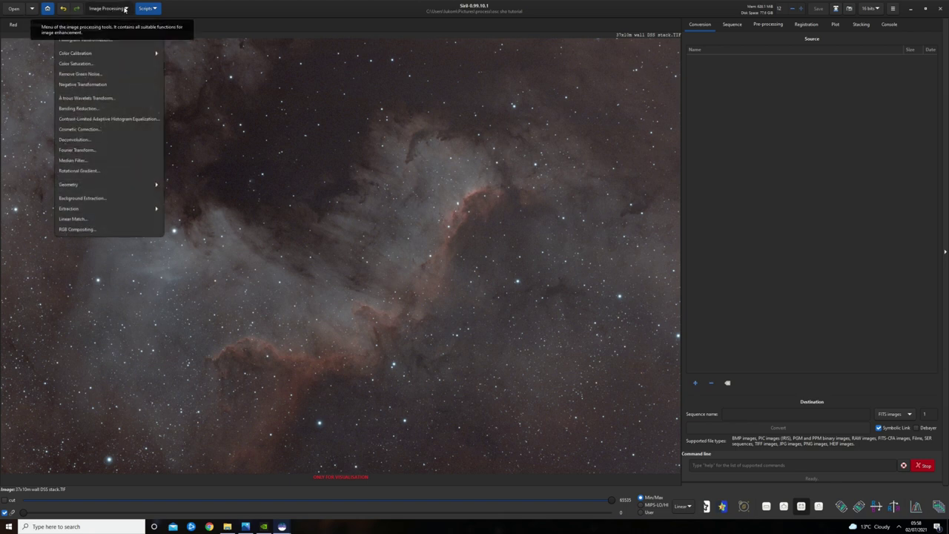
click(117, 210)
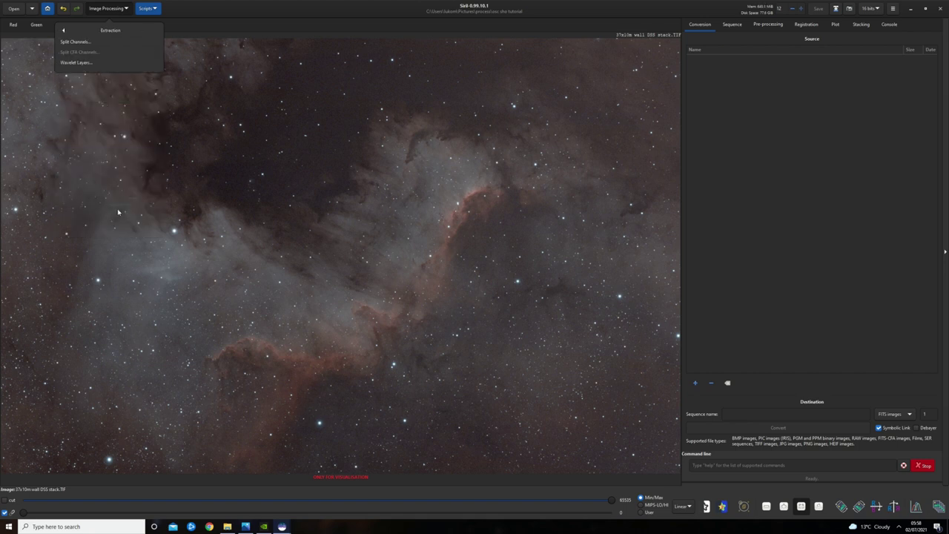
click(87, 43)
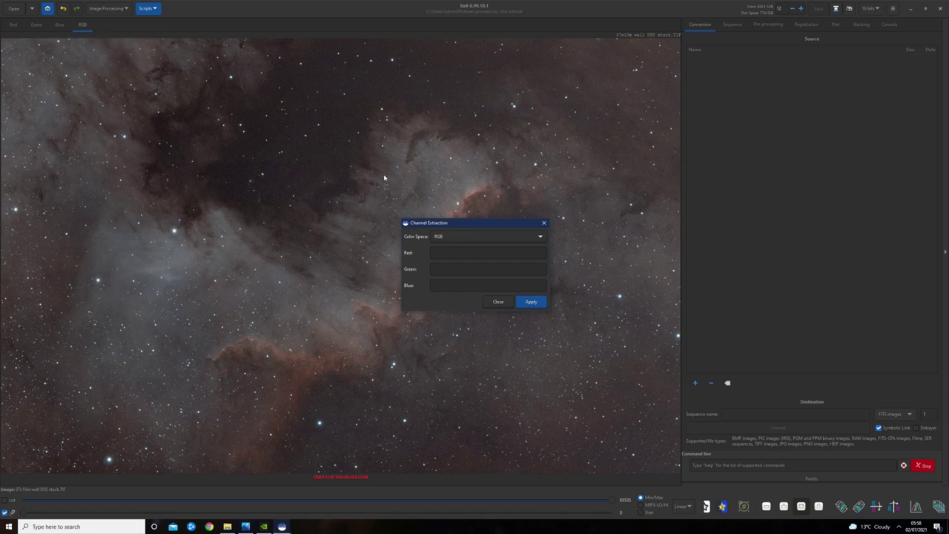
click(471, 236)
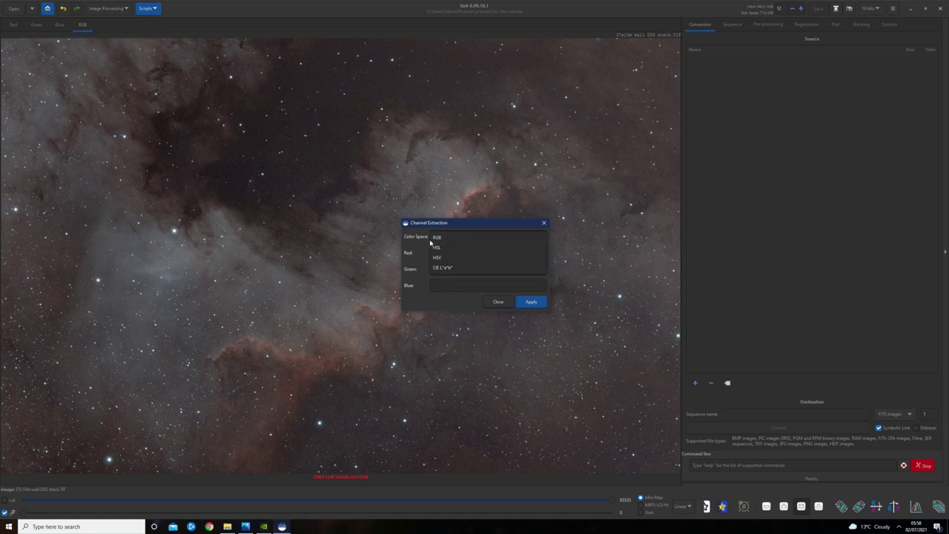
click(441, 241)
click(448, 254)
click(527, 301)
click(543, 223)
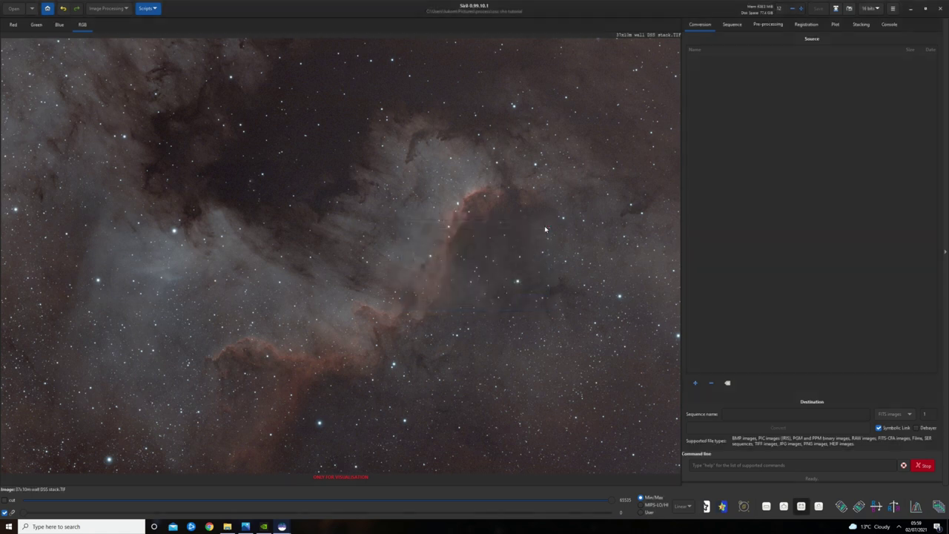
click(889, 25)
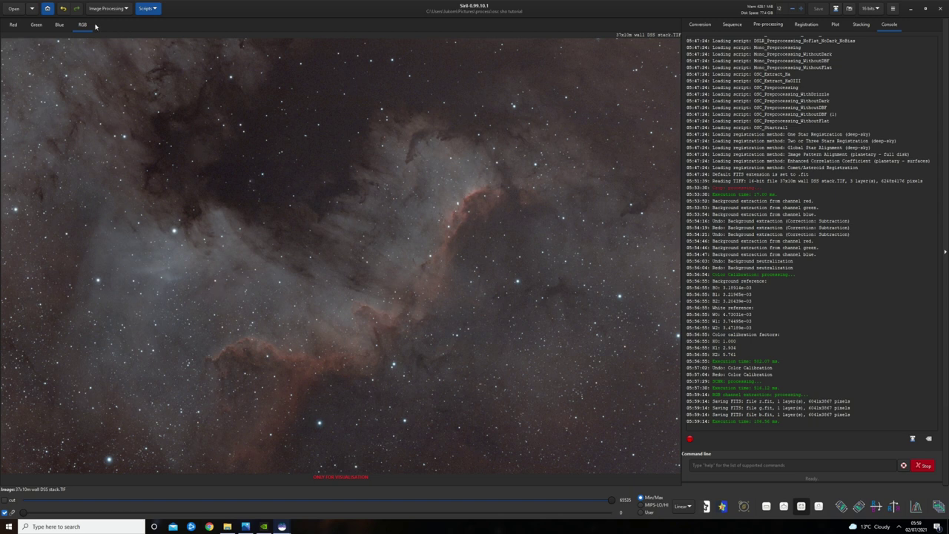
Start an RGB composition with luminance enabled and load r.fit as the luminance layer
click(111, 9)
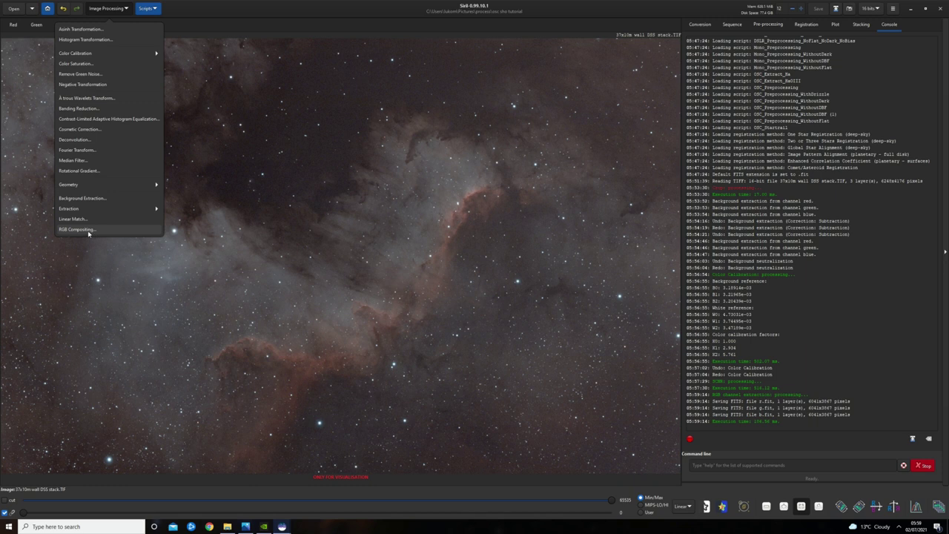
click(88, 232)
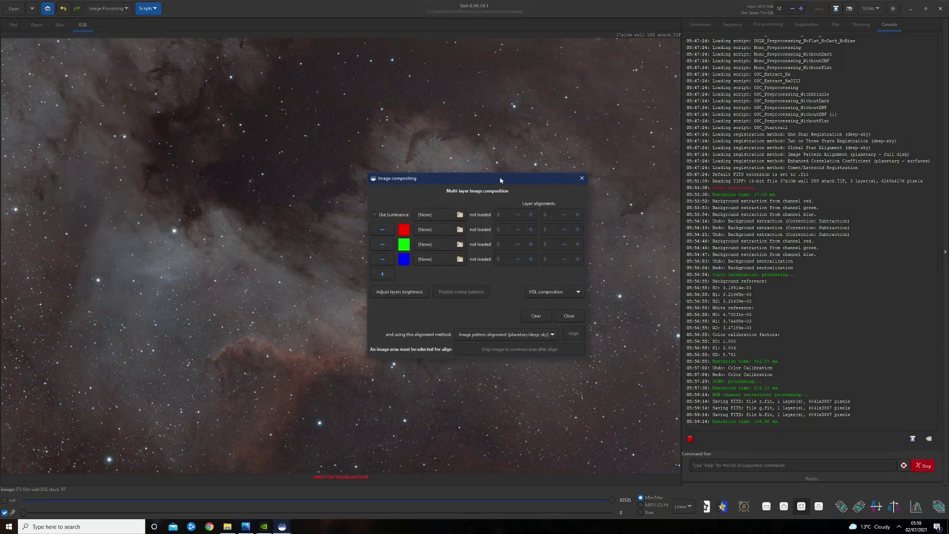
drag(501, 180, 393, 173)
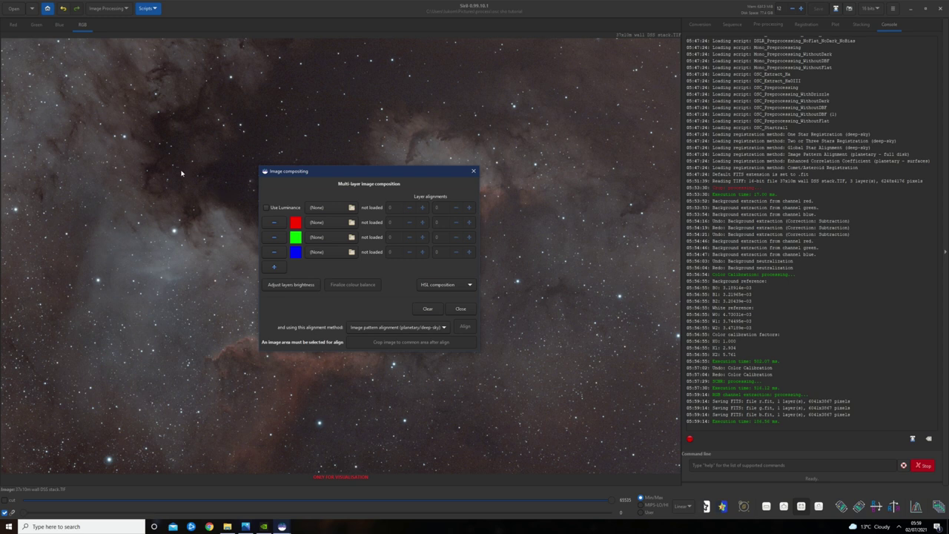
drag(373, 170, 327, 166)
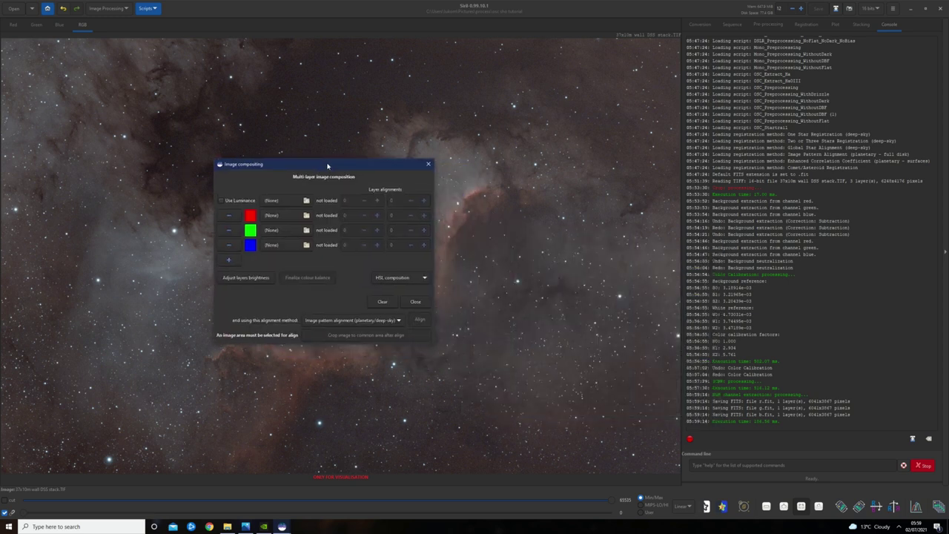
click(221, 201)
click(280, 201)
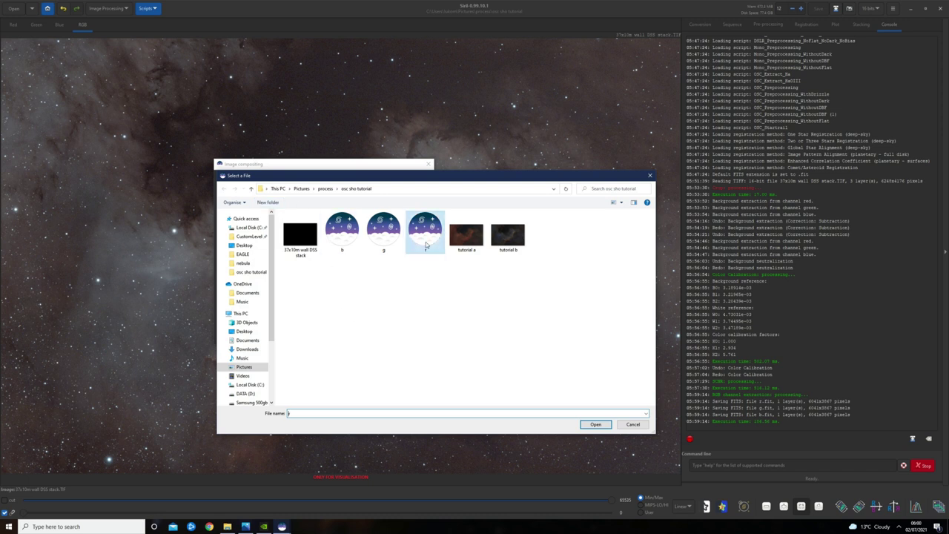
click(632, 424)
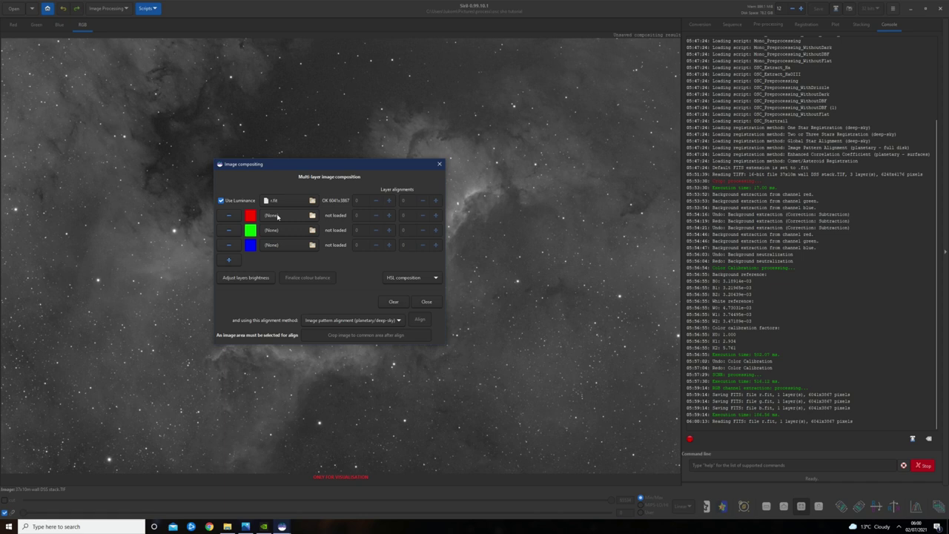
Load r.fit into both the red and green layers and g.fit into the blue layer
click(277, 216)
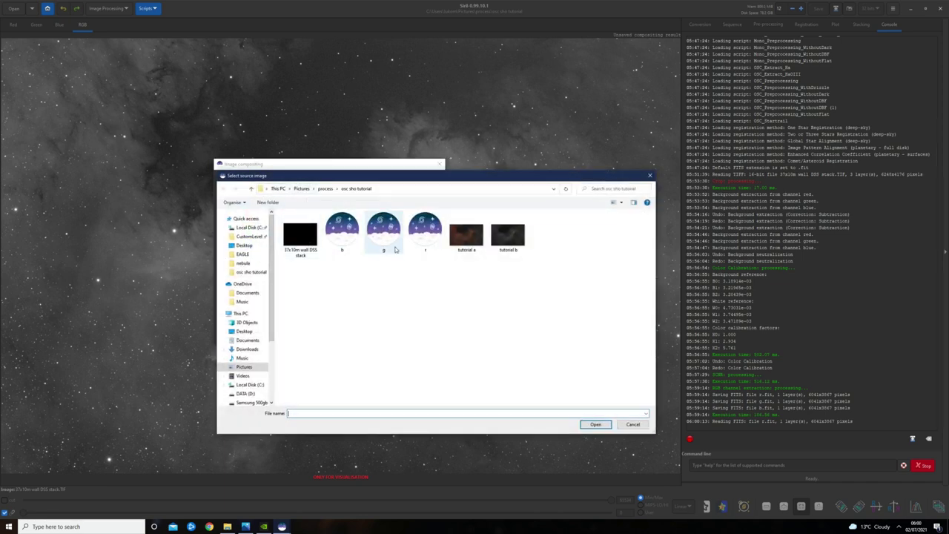
double_click(419, 229)
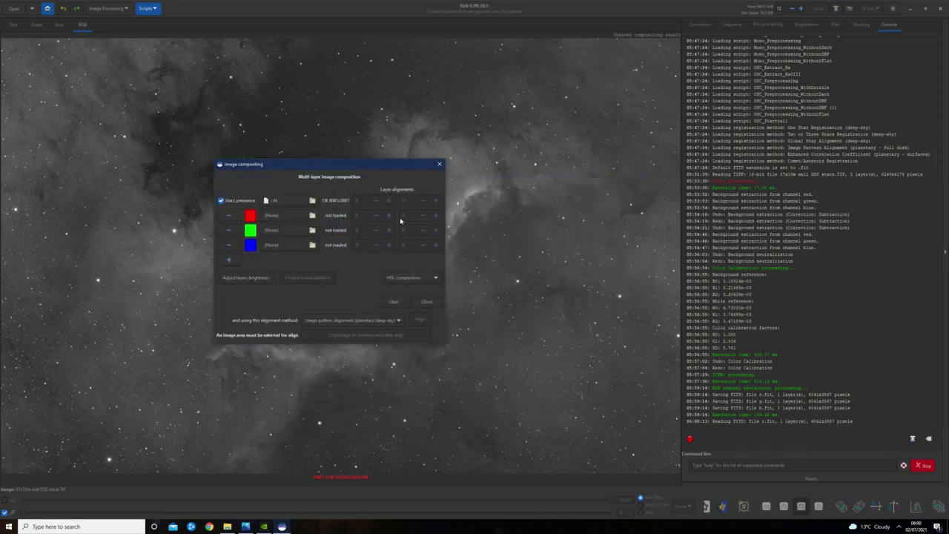
click(276, 232)
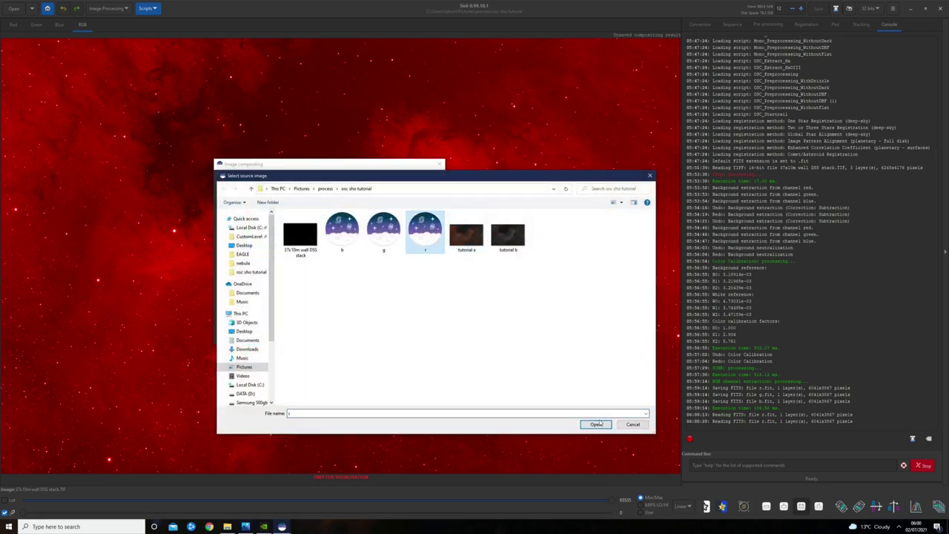
click(598, 424)
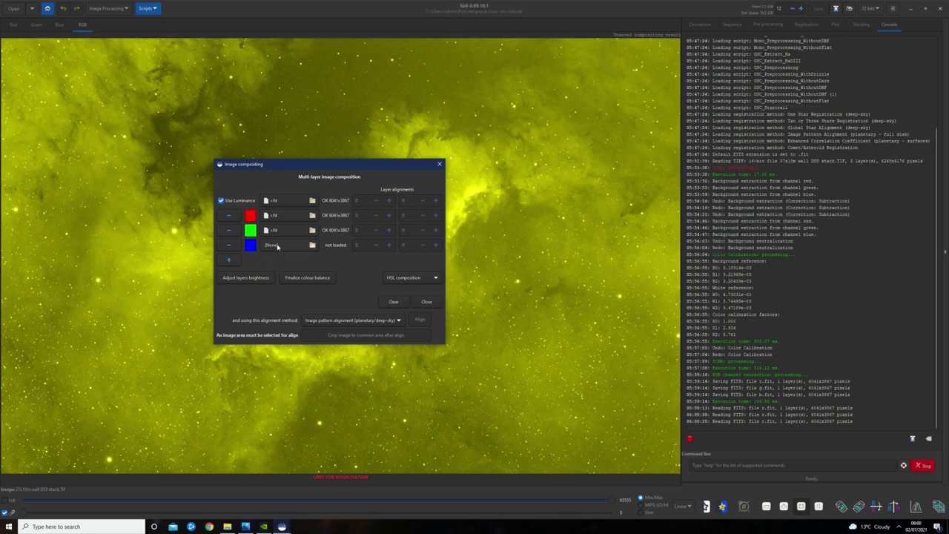
click(275, 247)
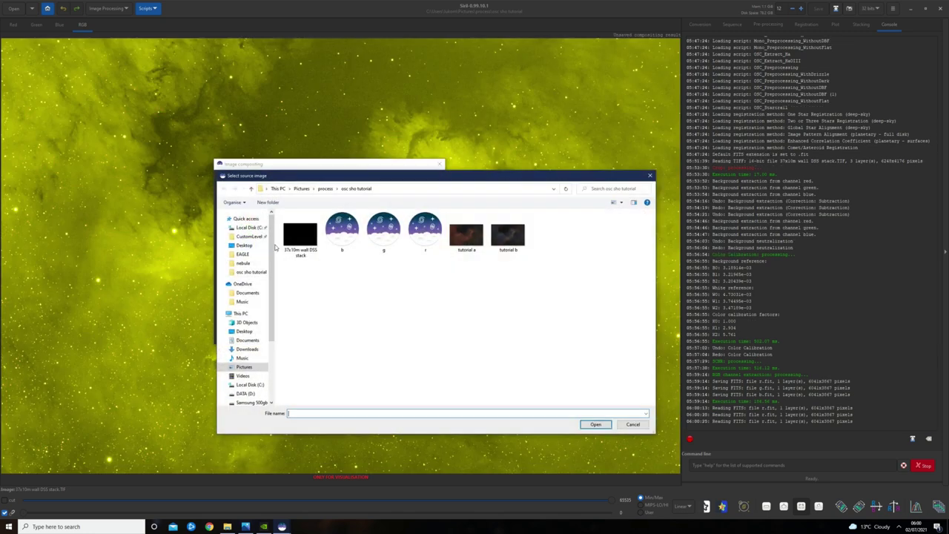
click(384, 237)
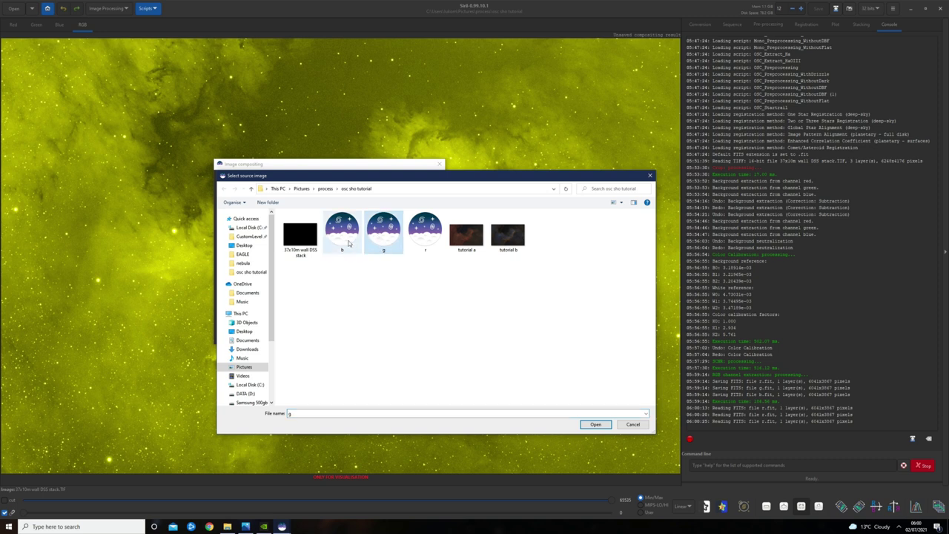
click(594, 424)
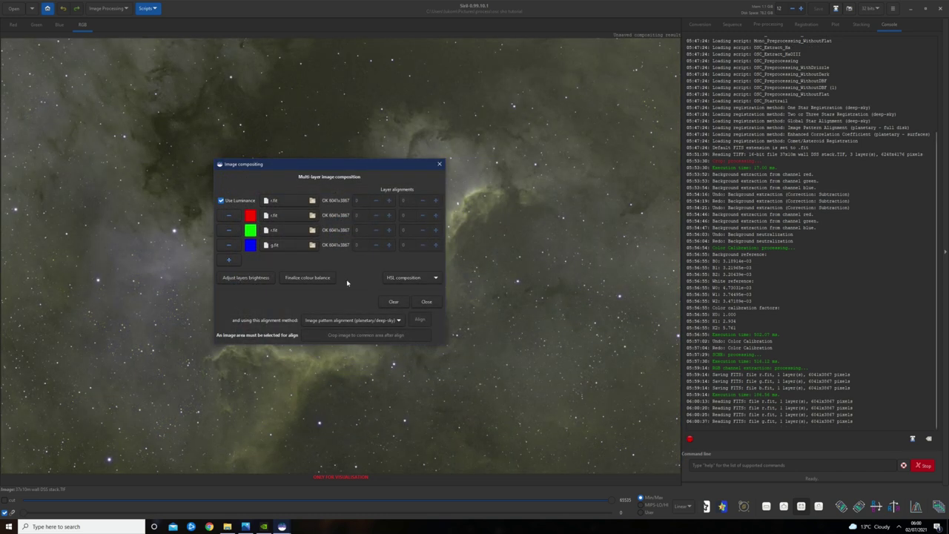
Uncover the nebula wall in the composite and set the luminance composition type to CIE L*a*b*
drag(340, 167, 562, 132)
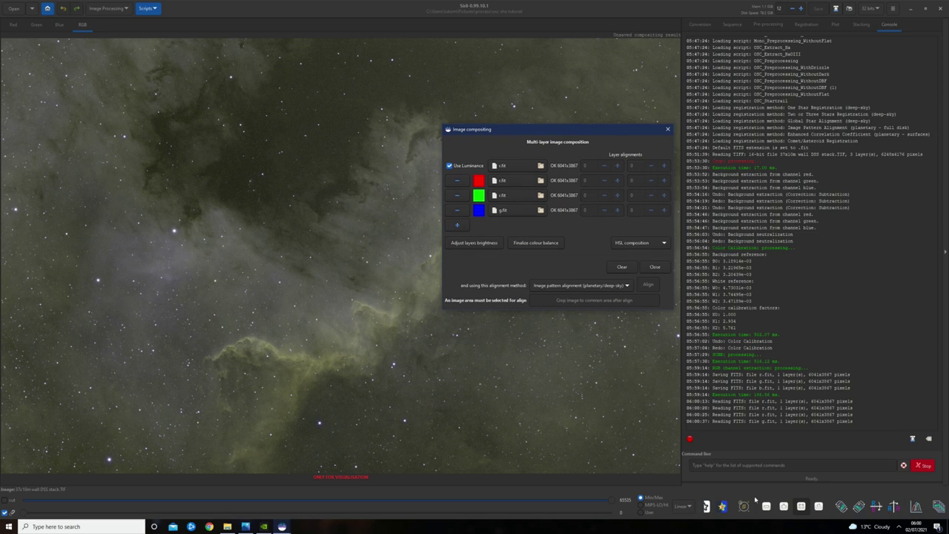
click(782, 507)
click(779, 510)
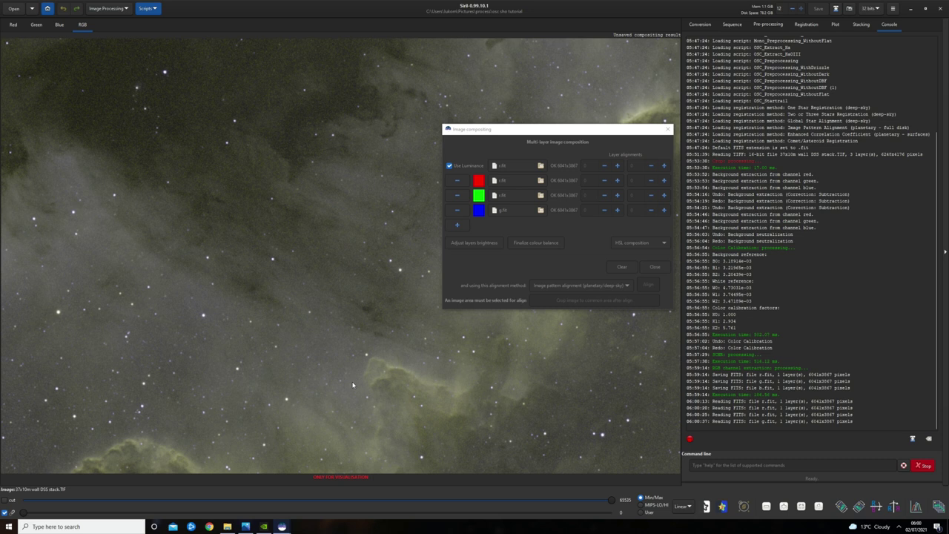
scroll(288, 329, down, 1)
drag(289, 329, 306, 166)
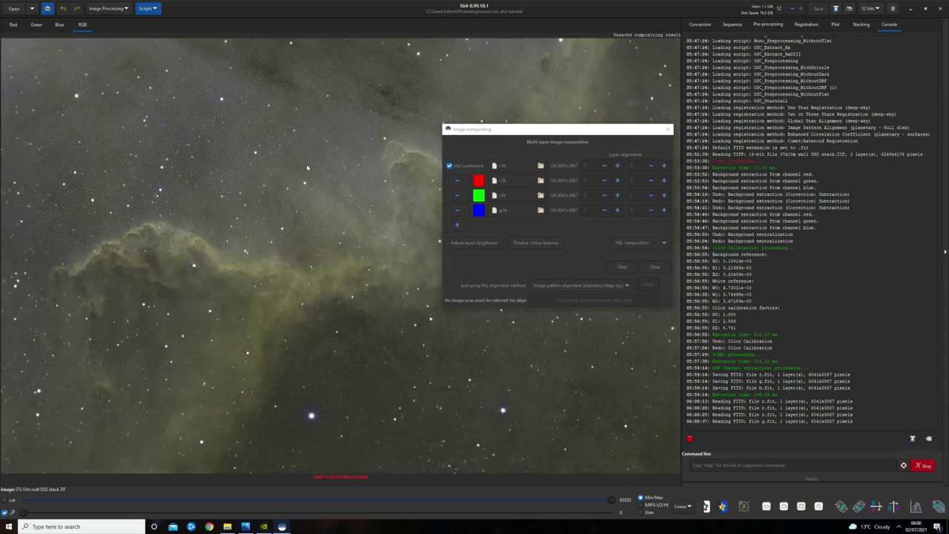
click(647, 244)
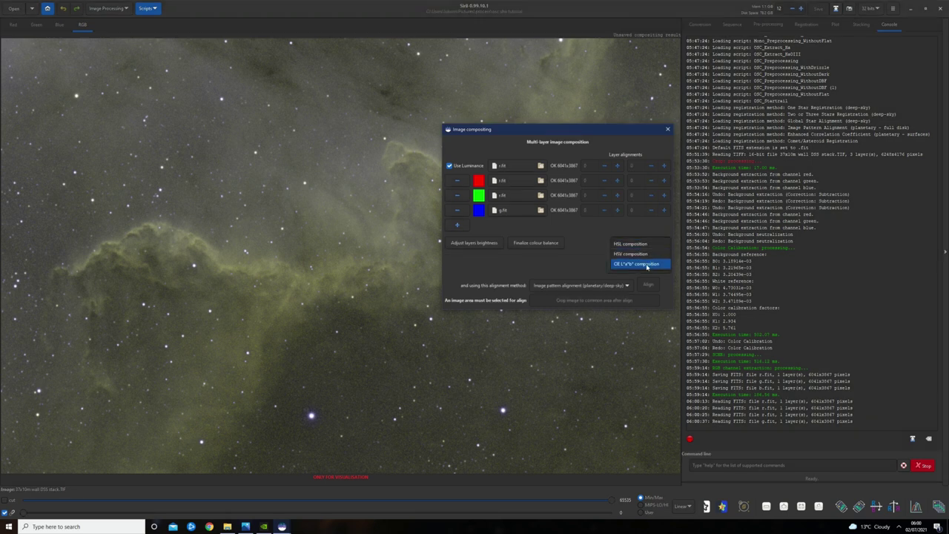
click(398, 263)
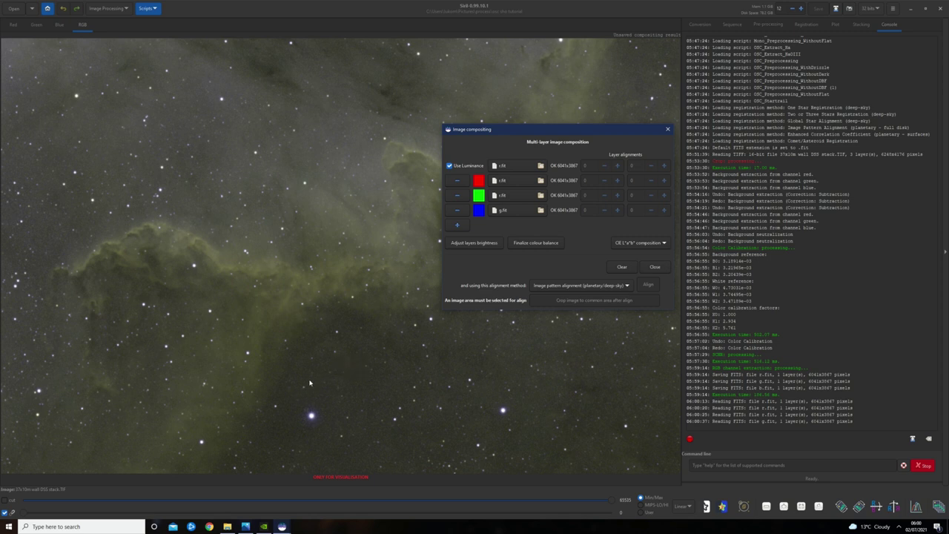
Compare the HSL and HSV composition types on the nebula, settle on CIE L*a*b*, and close the compositing dialog
click(625, 247)
click(634, 228)
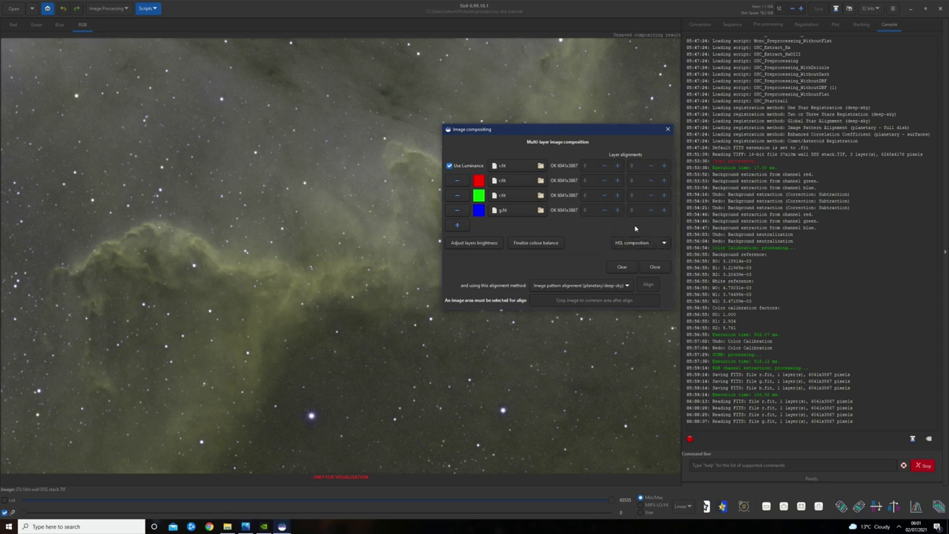
click(631, 243)
click(632, 257)
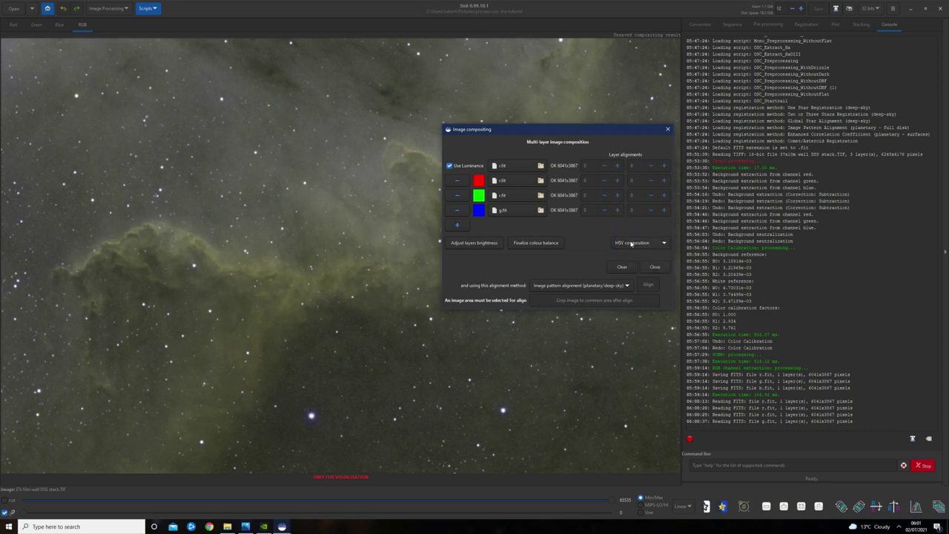
click(630, 243)
click(631, 253)
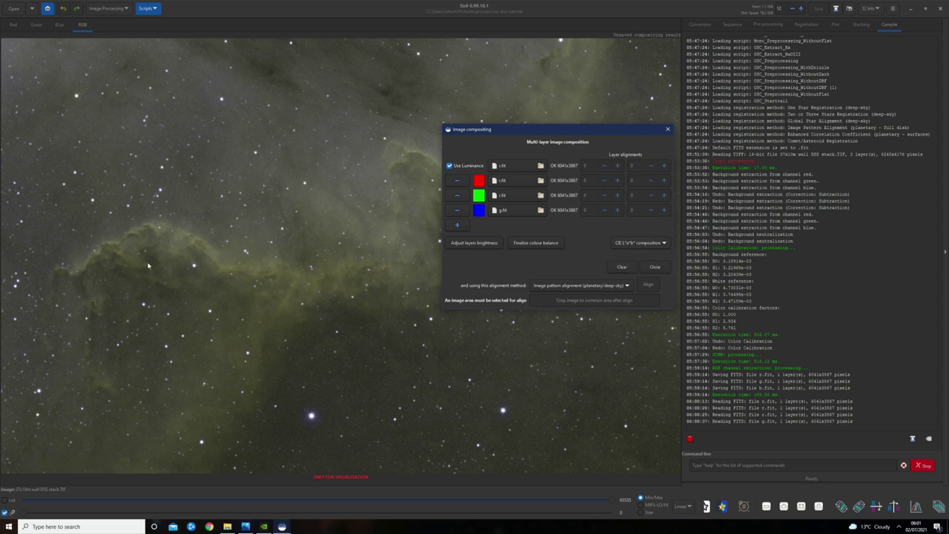
drag(594, 130, 563, 176)
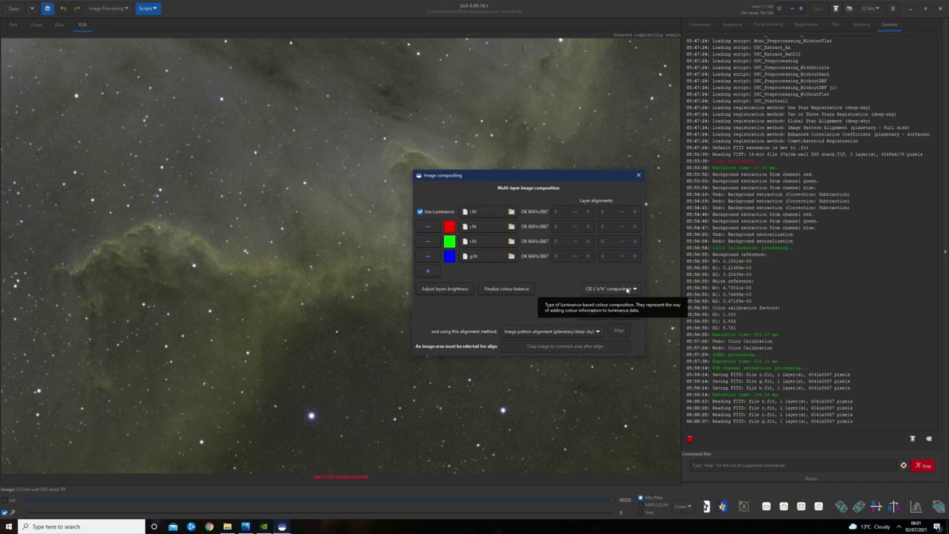
click(626, 313)
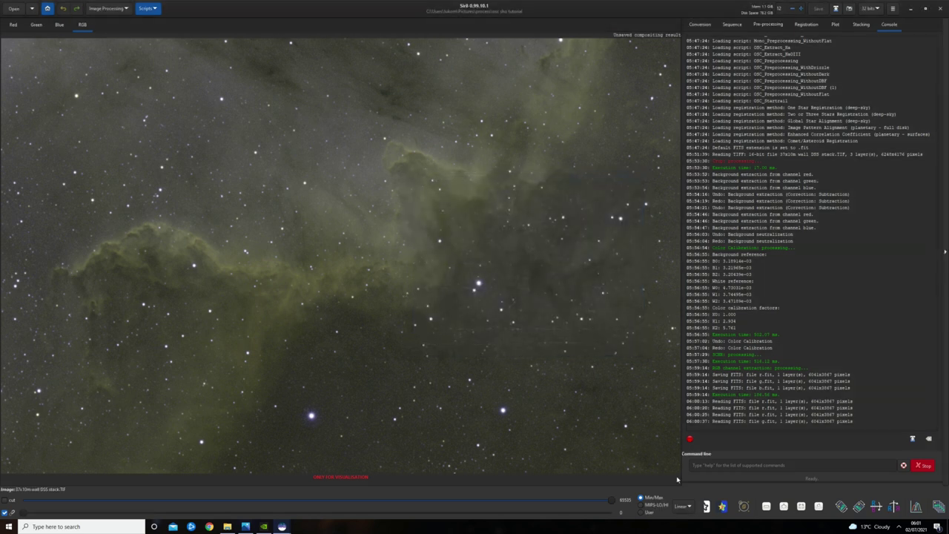
Inspect the composite up close and as a whole, and remove its green noise using Average Neutral protection with Preserve lightness enabled
click(801, 507)
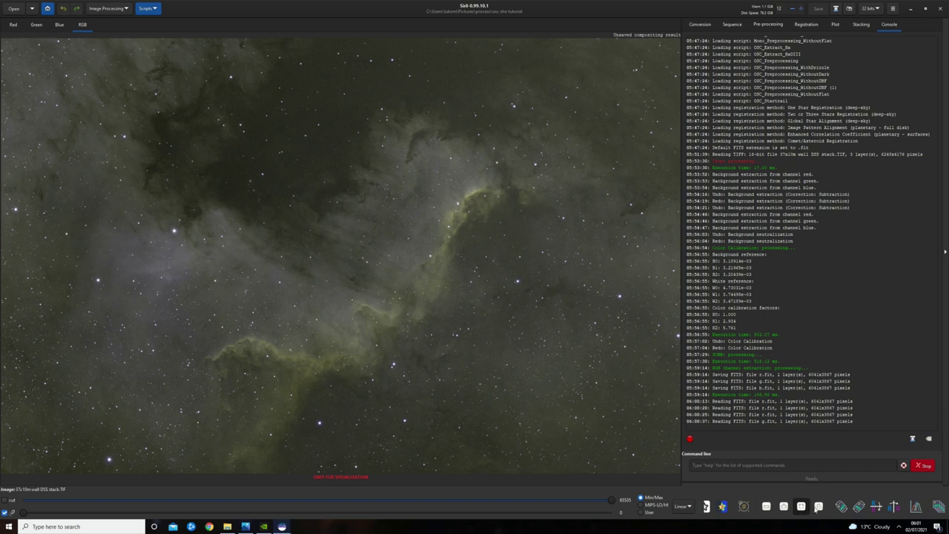
click(819, 506)
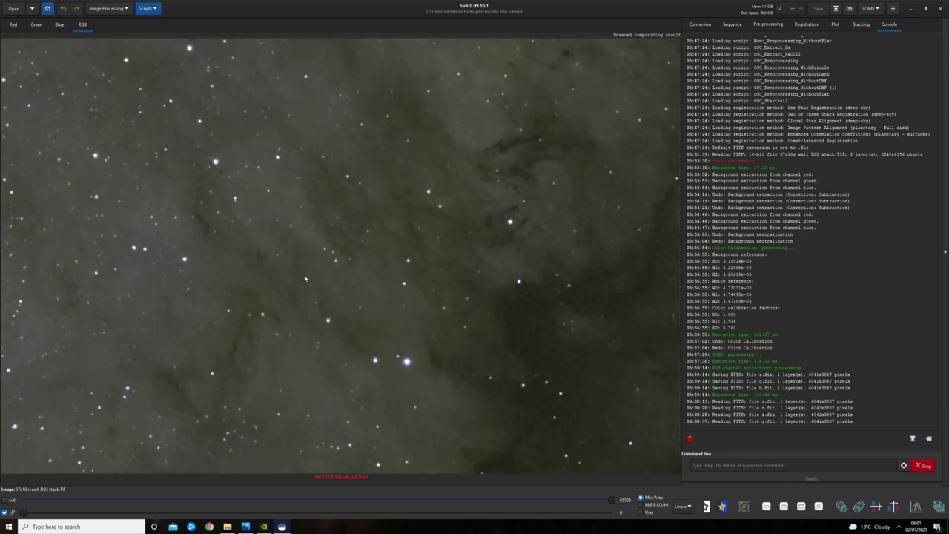
click(801, 507)
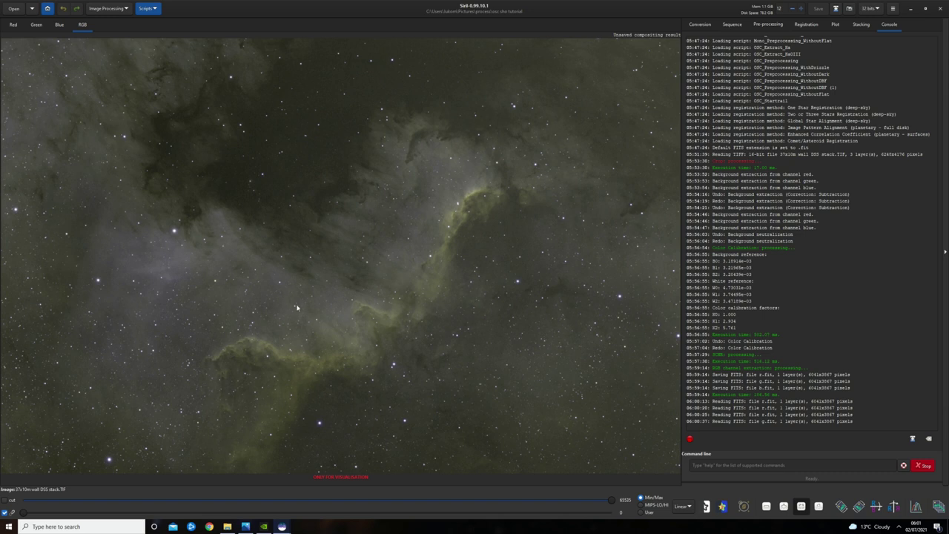
click(112, 9)
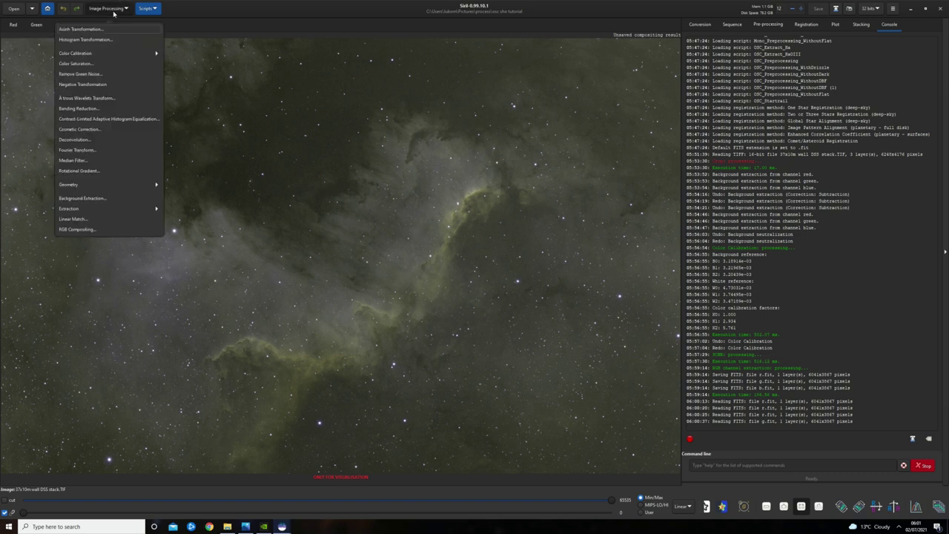
click(90, 75)
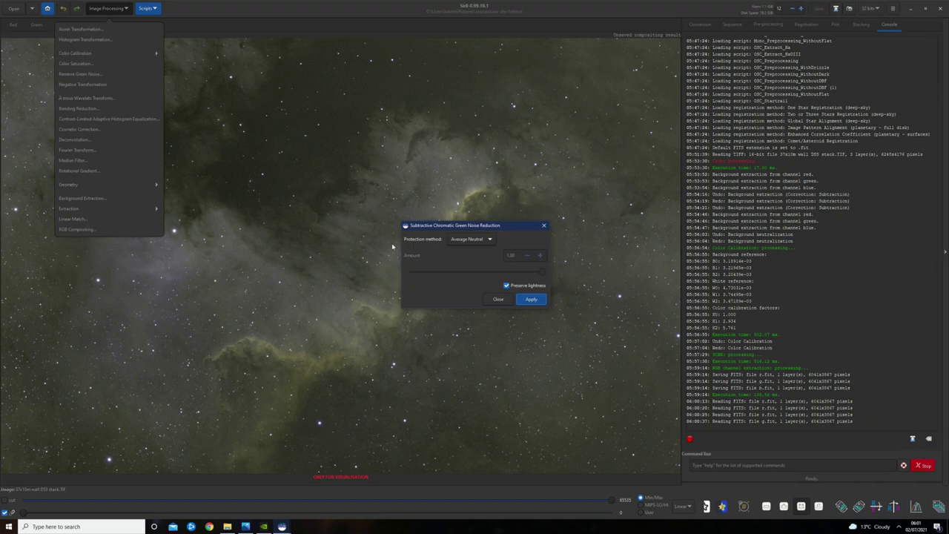
click(531, 299)
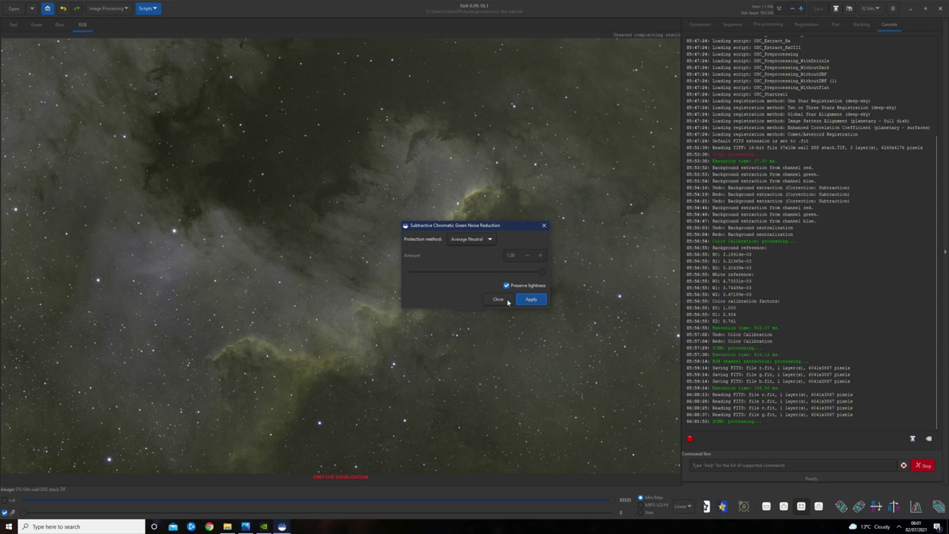
Close the green noise reduction dialog and boost the composite's global colour saturation with amount 1.00 and background factor 0.00
click(507, 300)
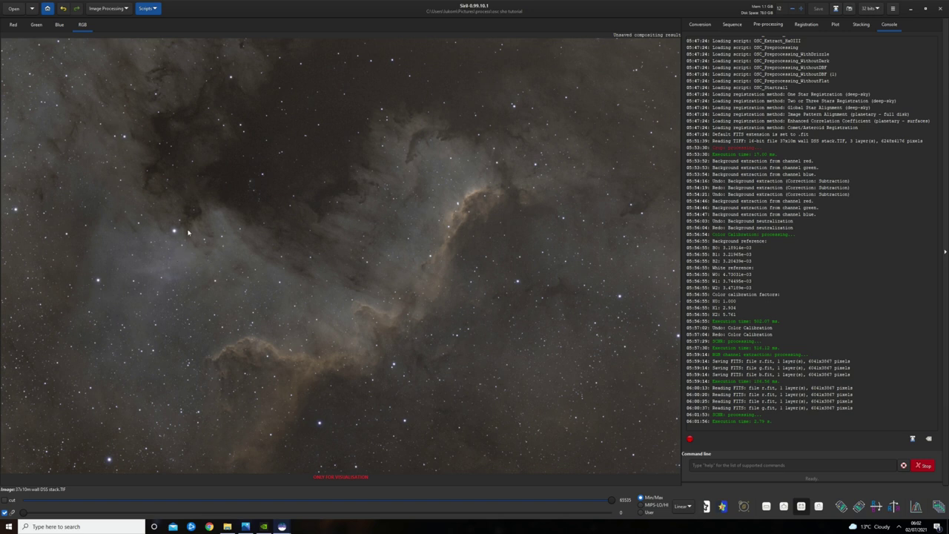
click(113, 11)
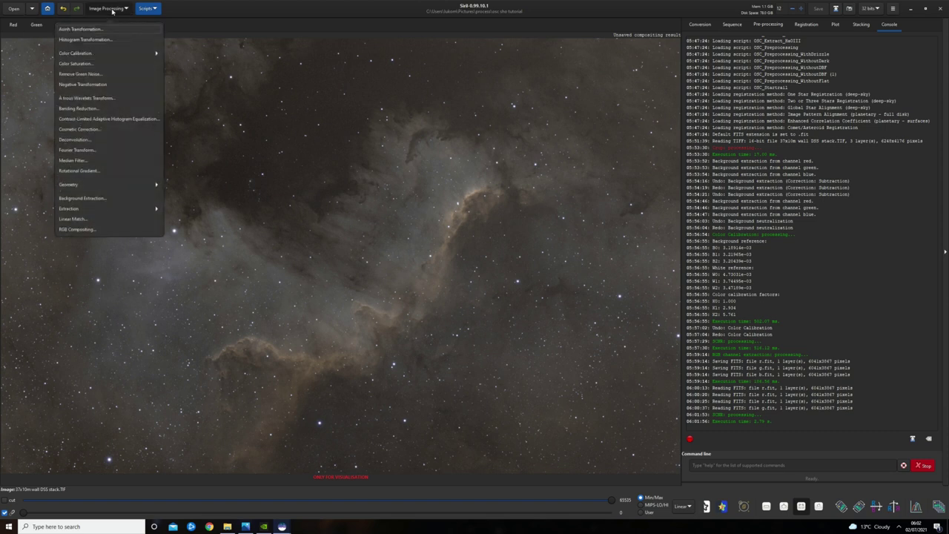
click(81, 66)
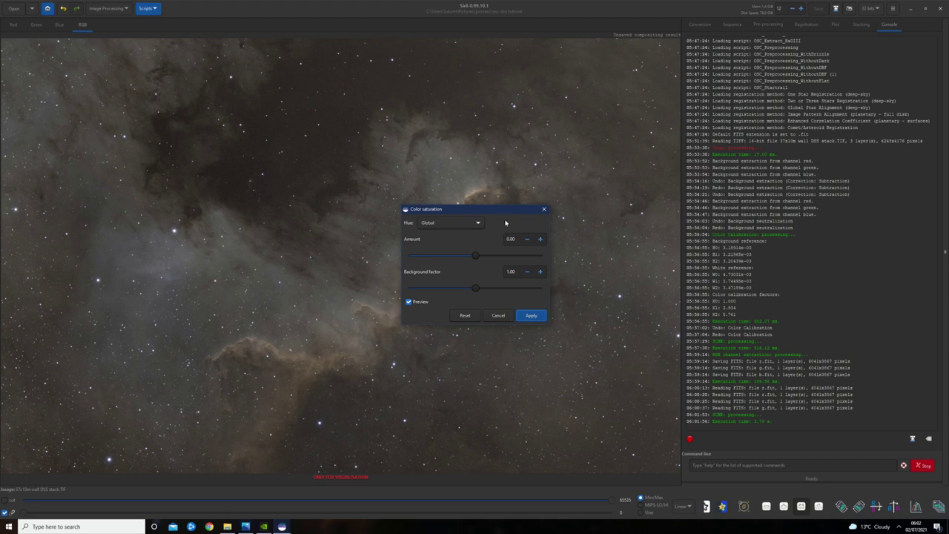
drag(500, 215, 610, 231)
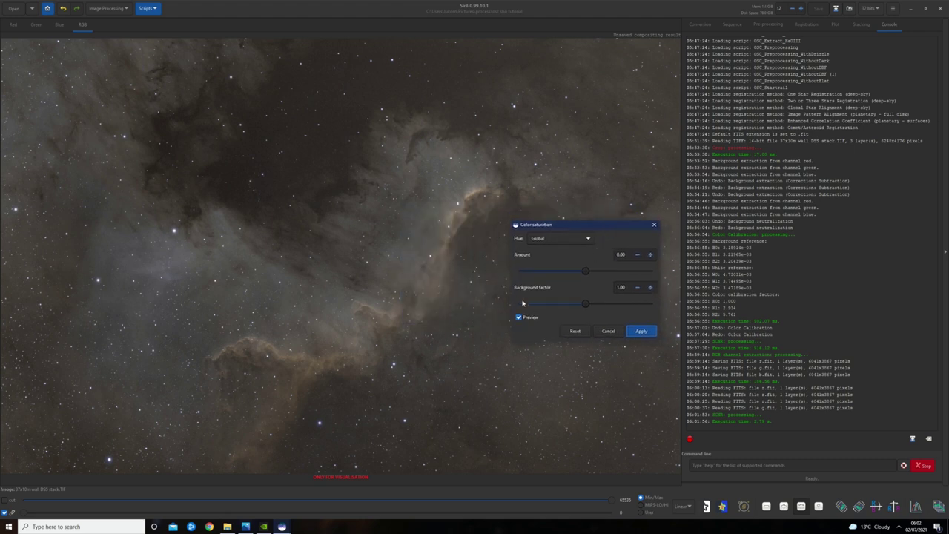
drag(522, 303, 512, 311)
drag(587, 273, 651, 273)
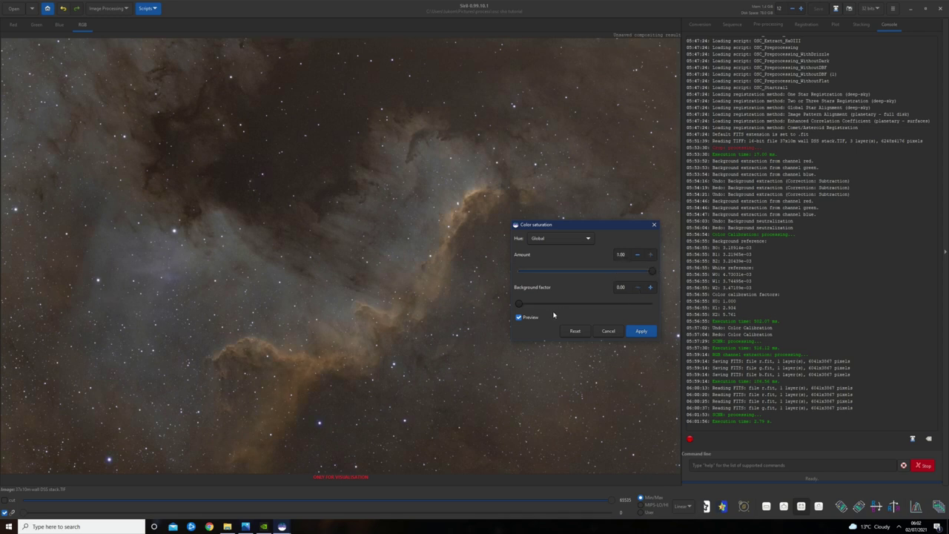
drag(589, 227, 570, 238)
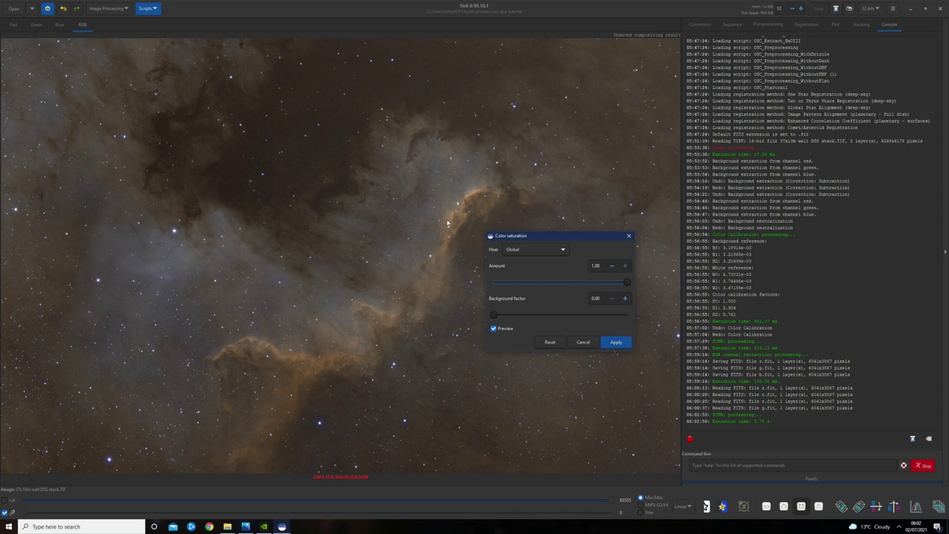
click(615, 343)
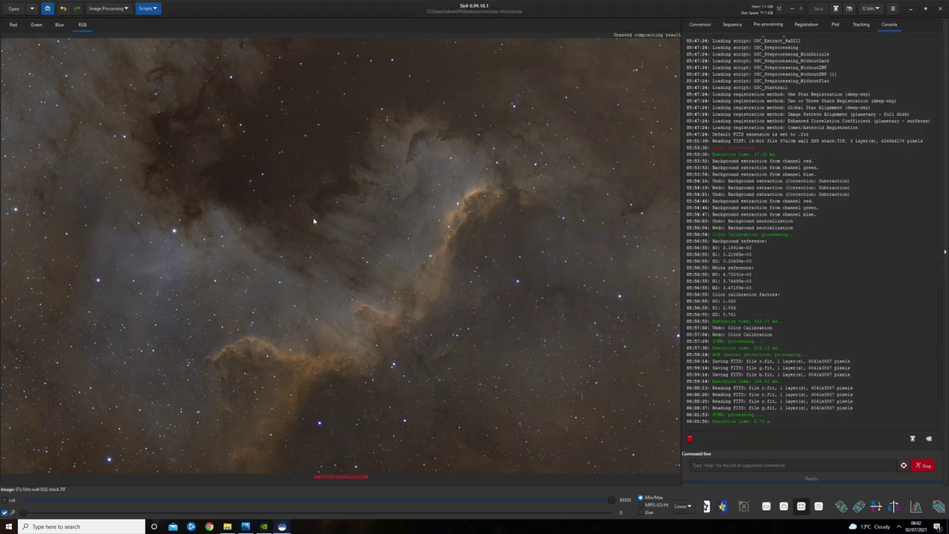
Neutralise the background using a patch of about 234 × 59 px in the dark nebula, selected on the green channel, as background reference
click(109, 9)
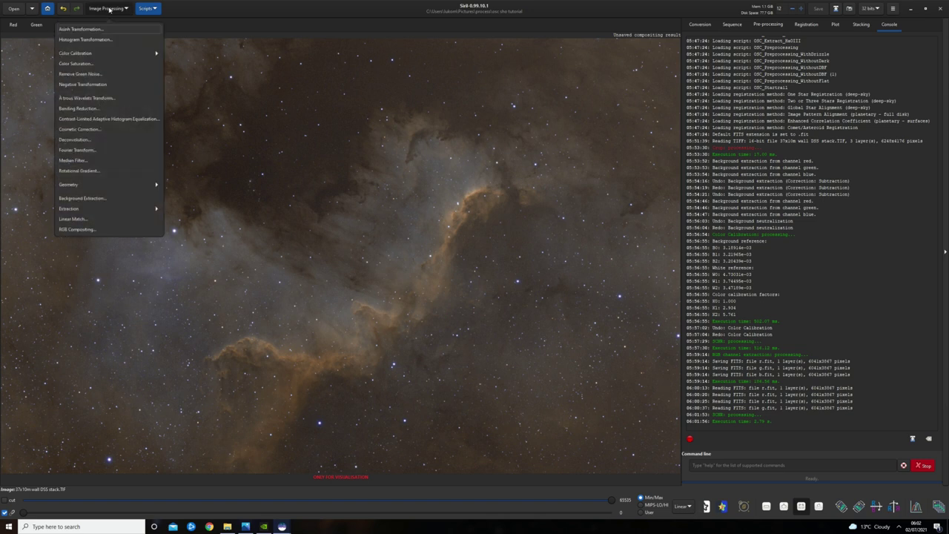
click(89, 53)
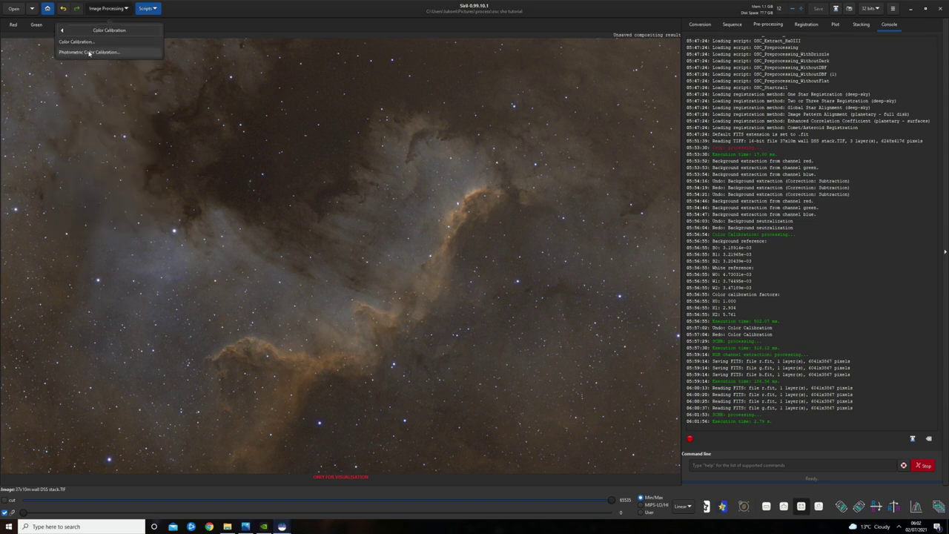
click(76, 41)
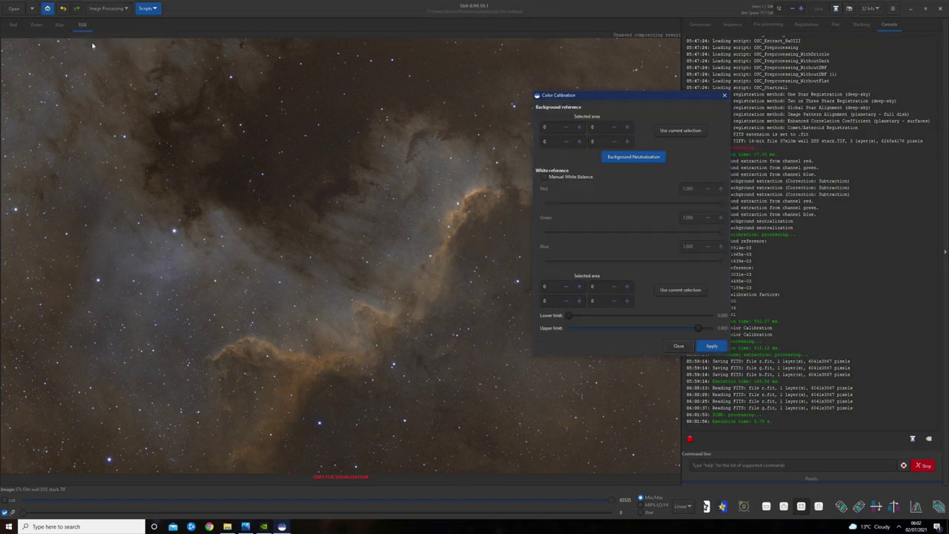
click(42, 28)
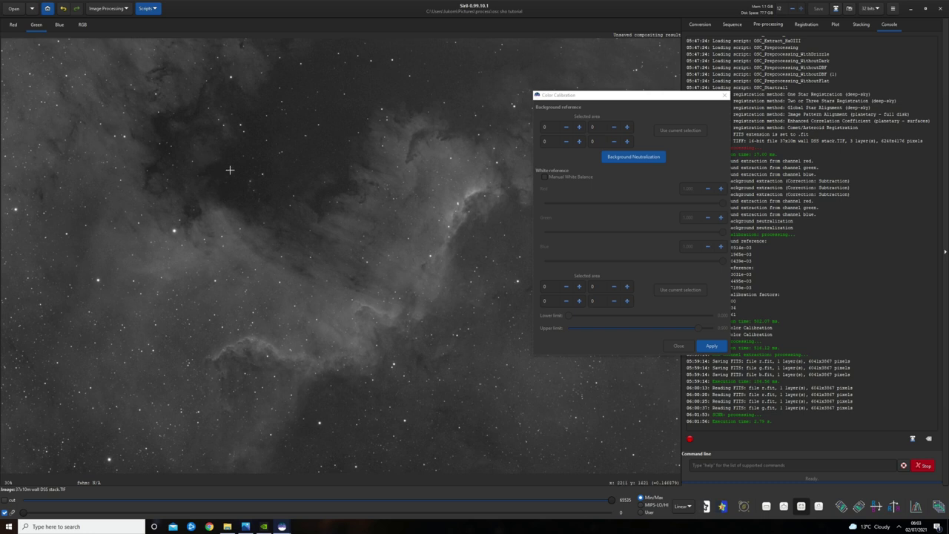
drag(212, 166, 243, 176)
click(682, 131)
click(683, 132)
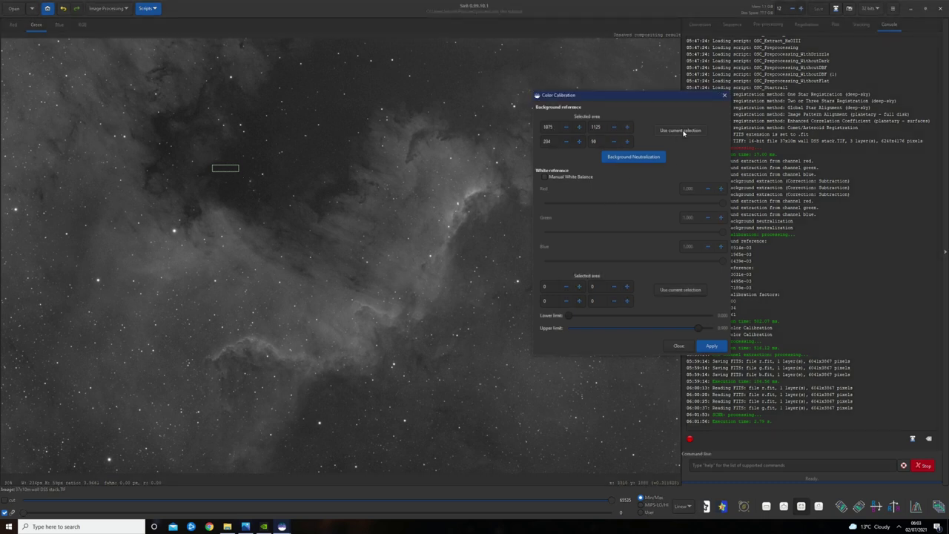
click(654, 158)
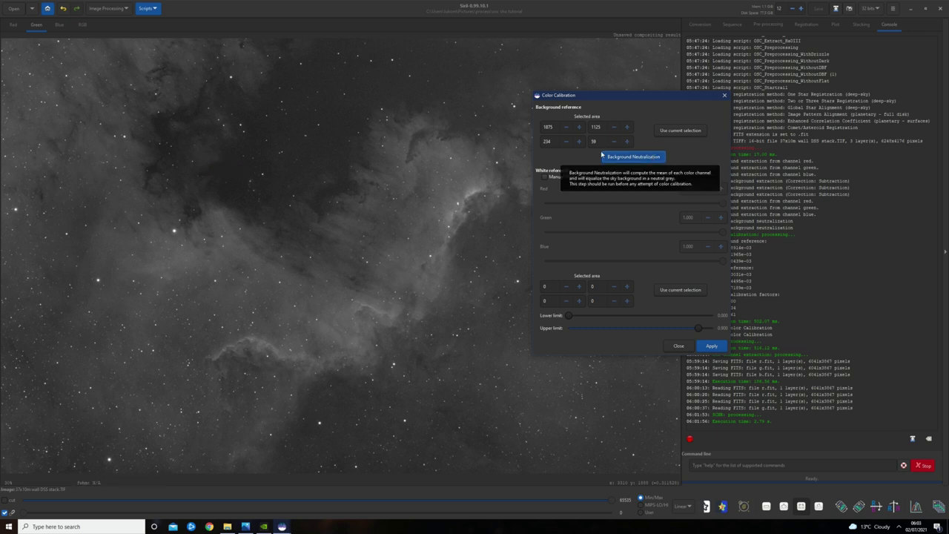
Compare the RGB composite with and without the background neutralization, leaving it applied
click(82, 25)
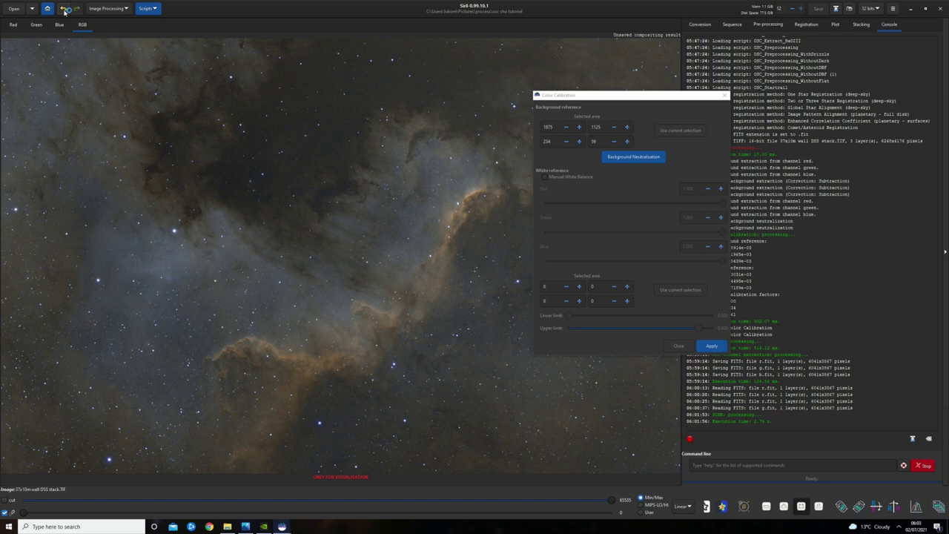
click(64, 9)
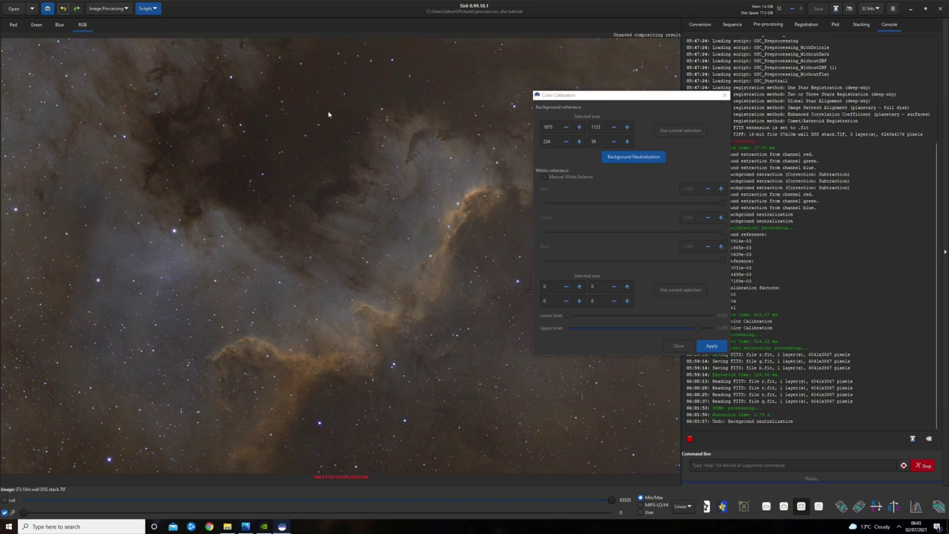
click(76, 8)
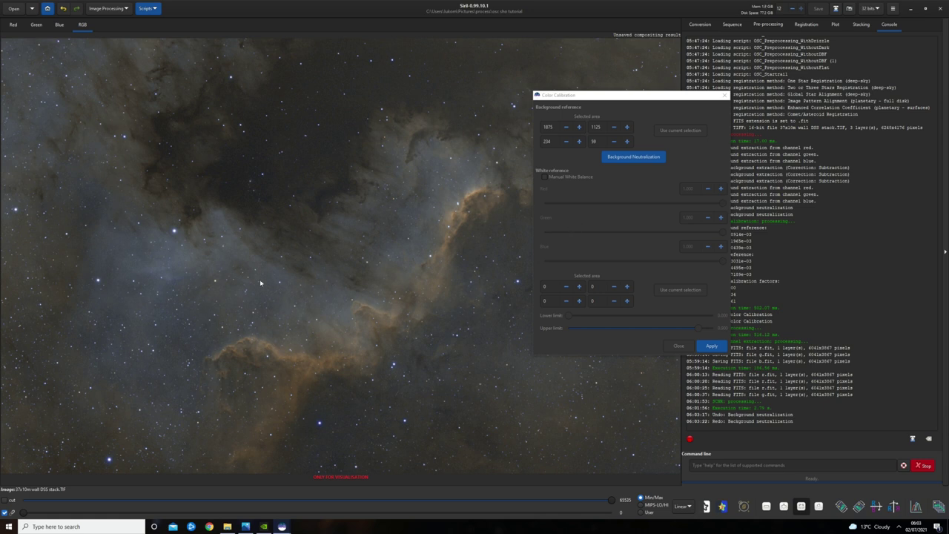
Calibrate the colours with a green-channel selection of about 2323 × 1405 px over the bright nebula as white reference, and close the dialog
click(36, 25)
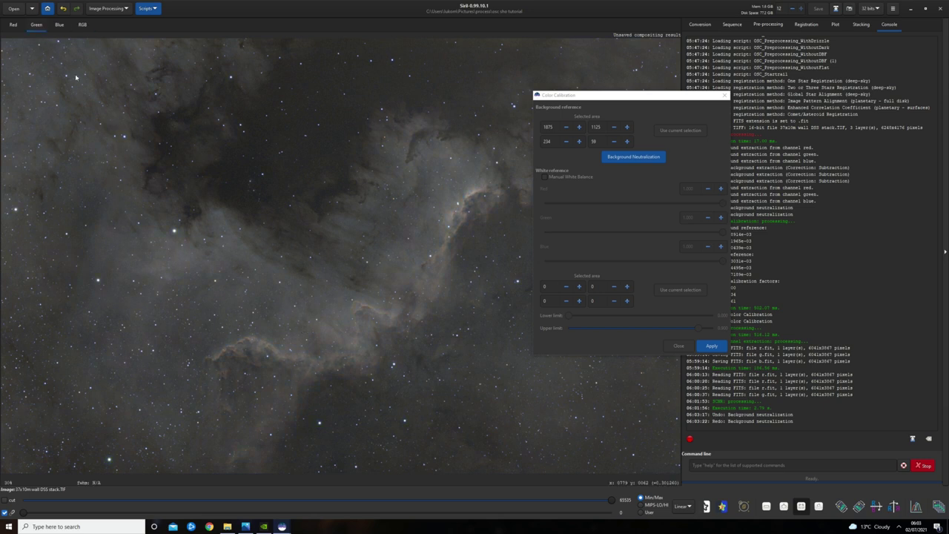
drag(145, 226, 160, 275)
drag(259, 361, 405, 384)
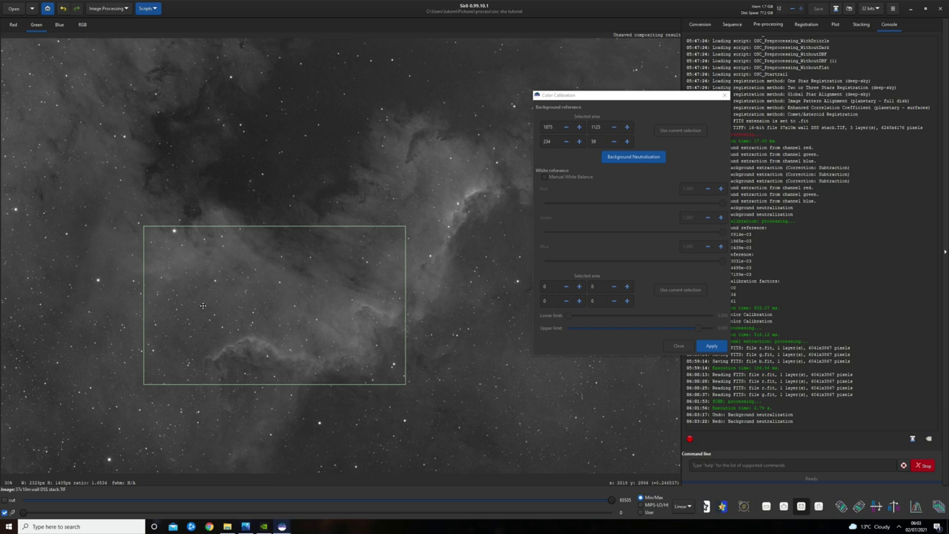
click(682, 290)
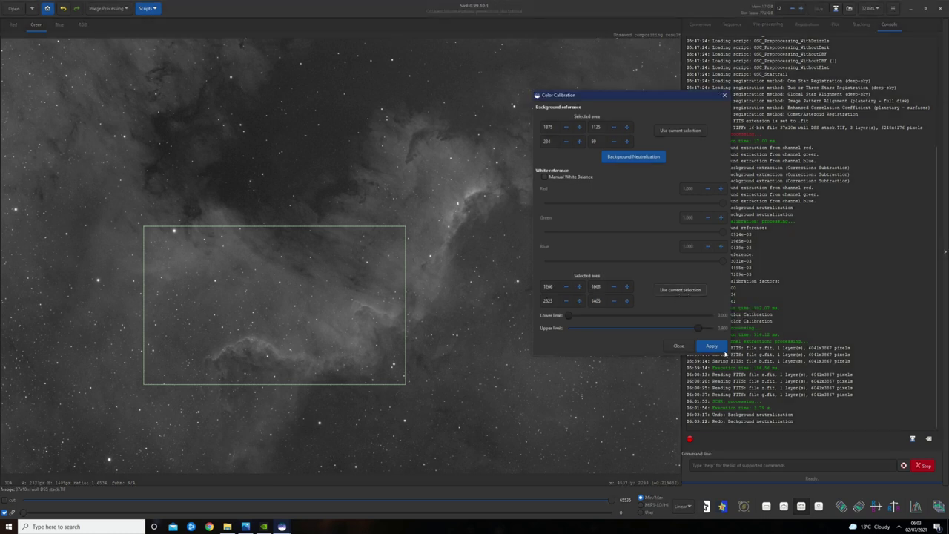
click(710, 346)
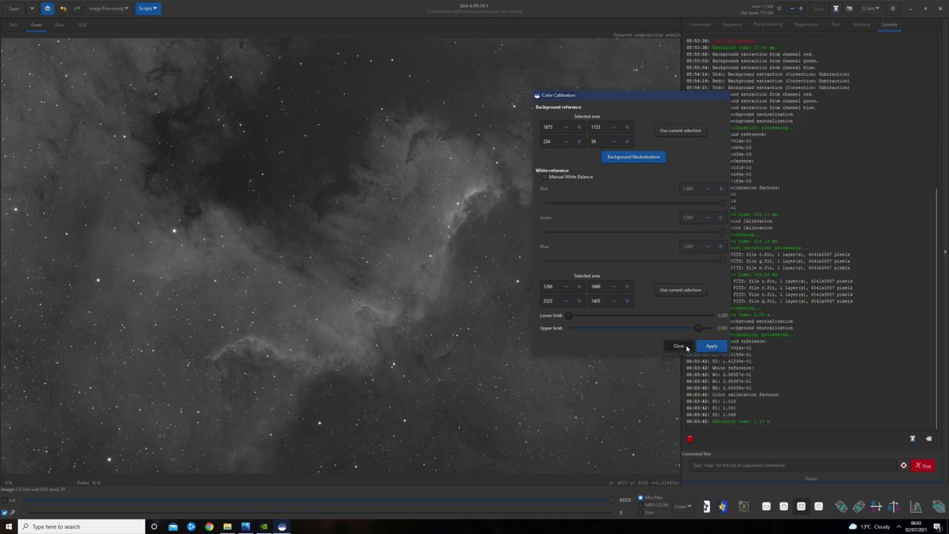
click(678, 345)
Compare the RGB composite with and without the colour calibration, leaving it applied
click(82, 25)
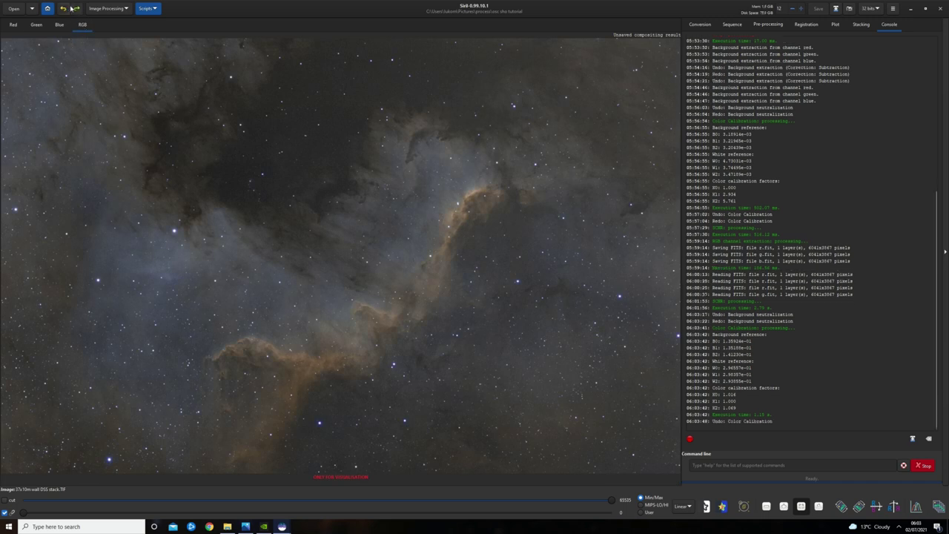
click(75, 8)
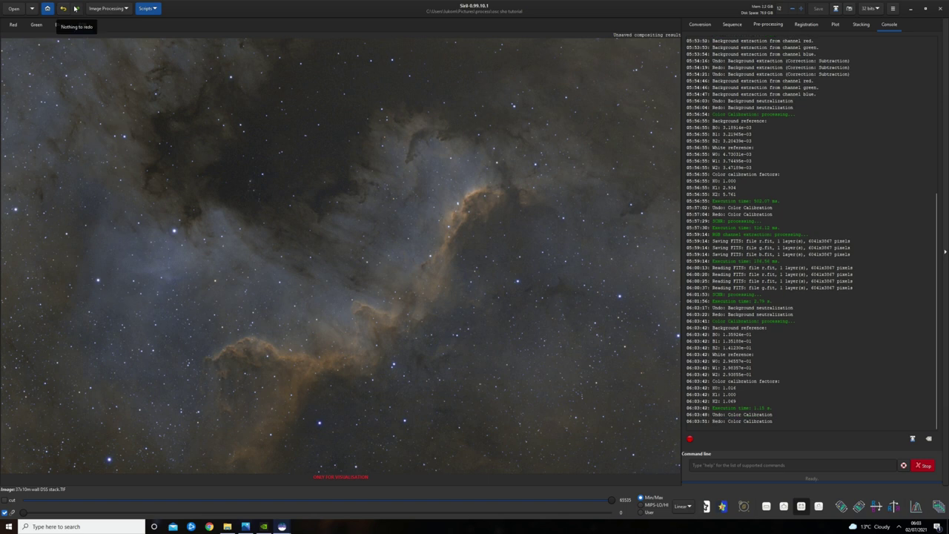
click(65, 8)
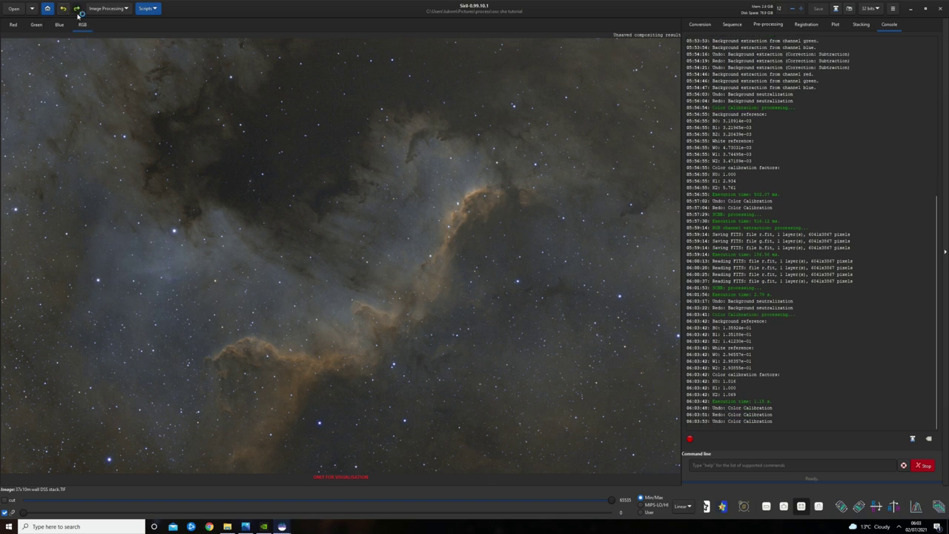
click(77, 10)
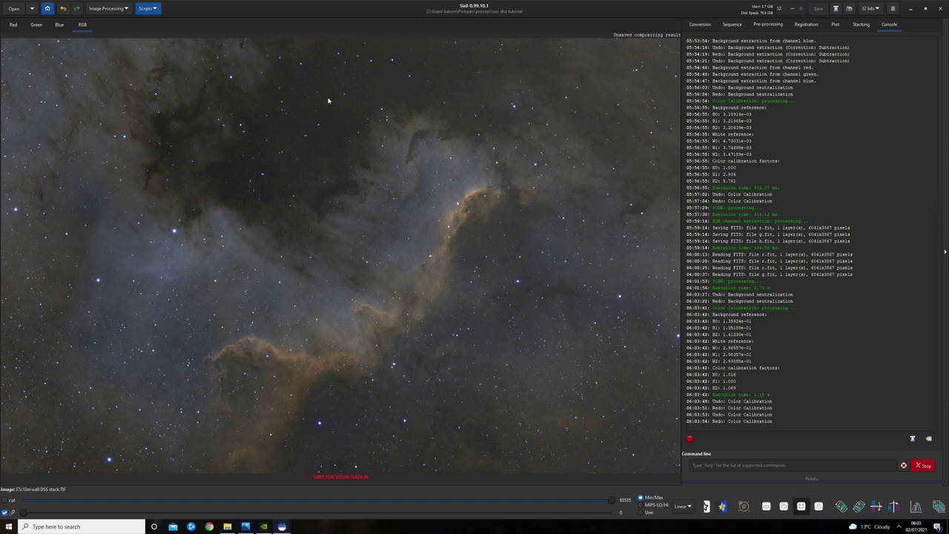
Remove the remaining green noise with Average Neutral protection and Preserve lightness, and compare before and after, keeping the reduction
click(106, 8)
click(90, 75)
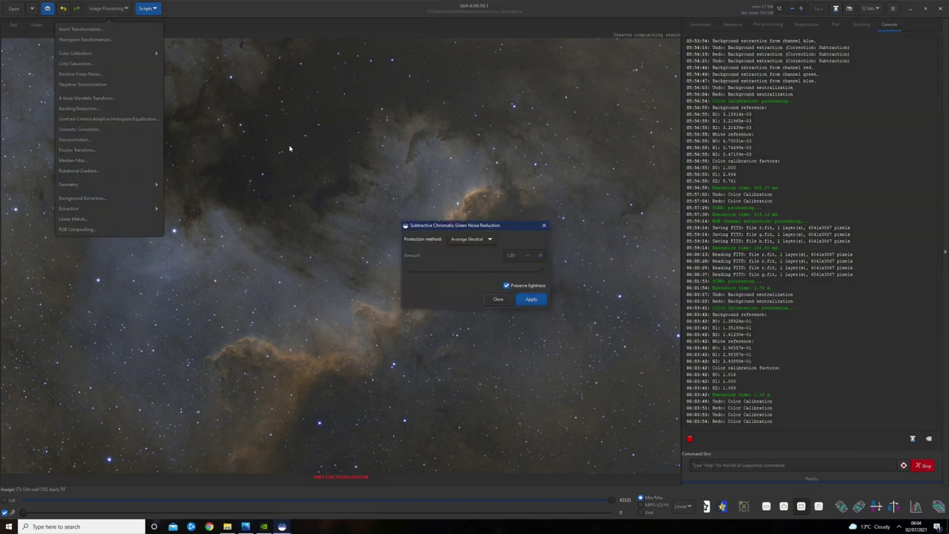
click(498, 299)
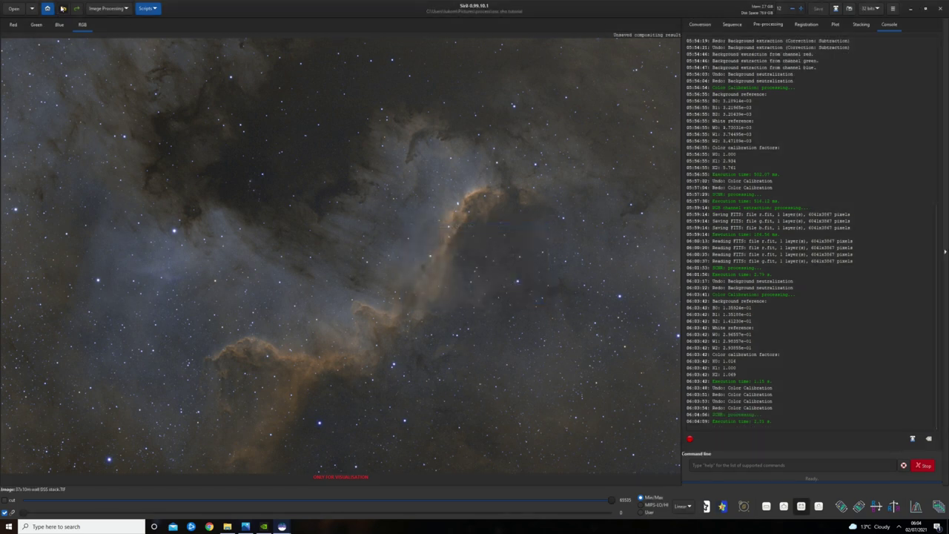
key(ctrl+z)
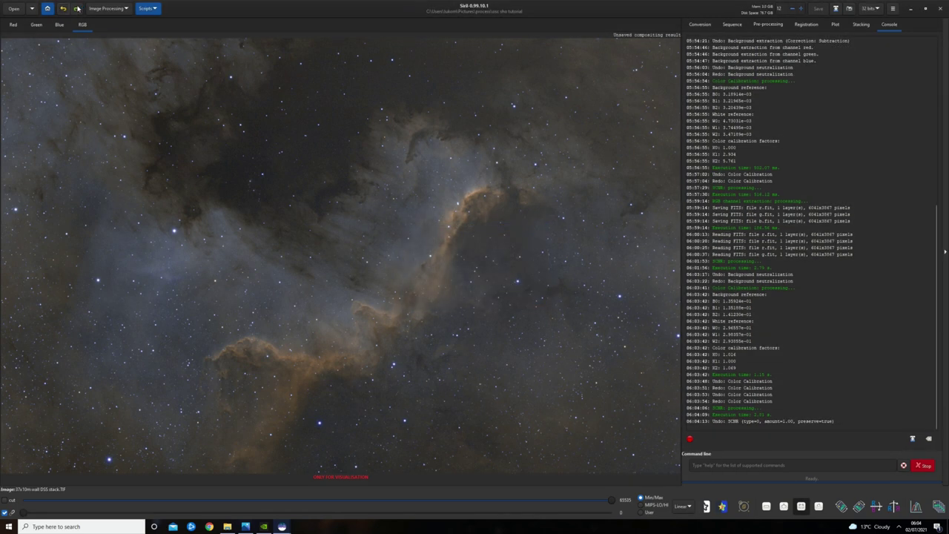
click(77, 8)
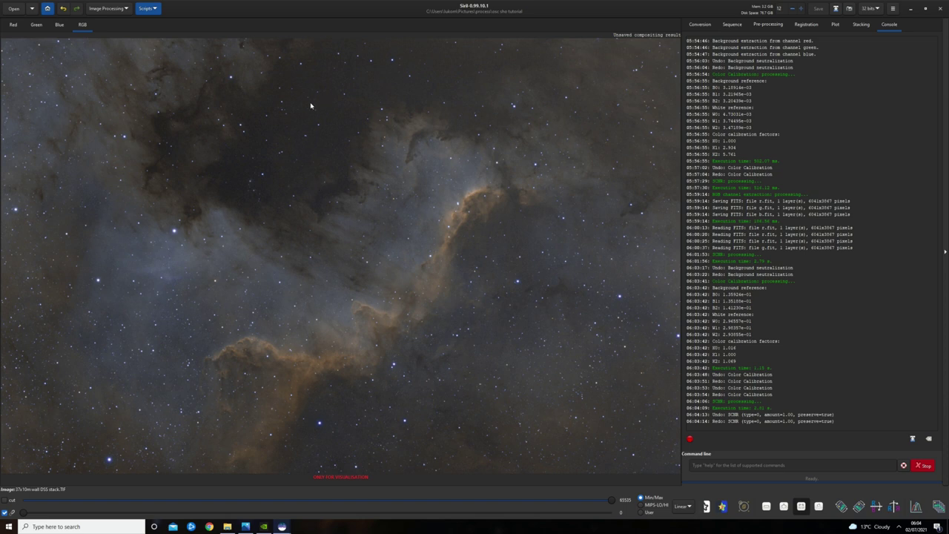
Open the histogram transformation and place its dialog over the image area
click(917, 506)
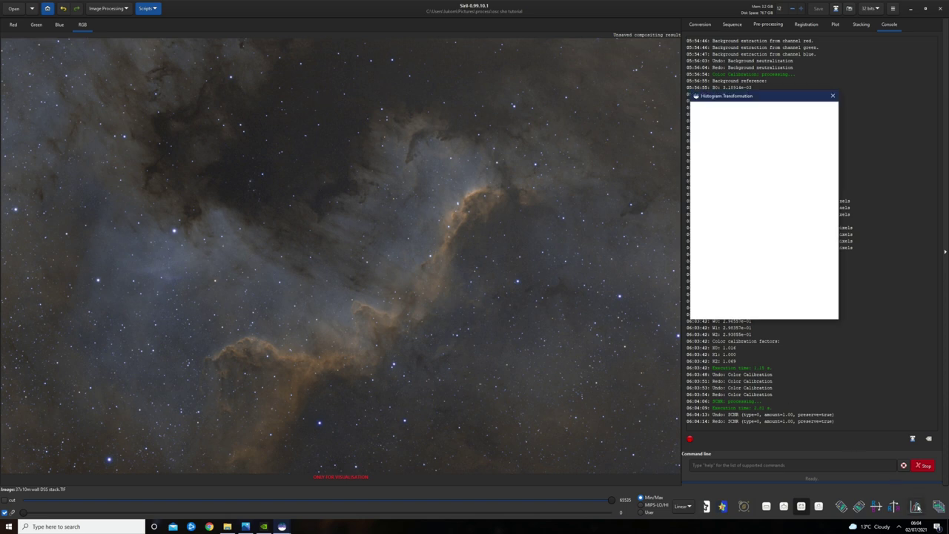
drag(781, 97, 569, 143)
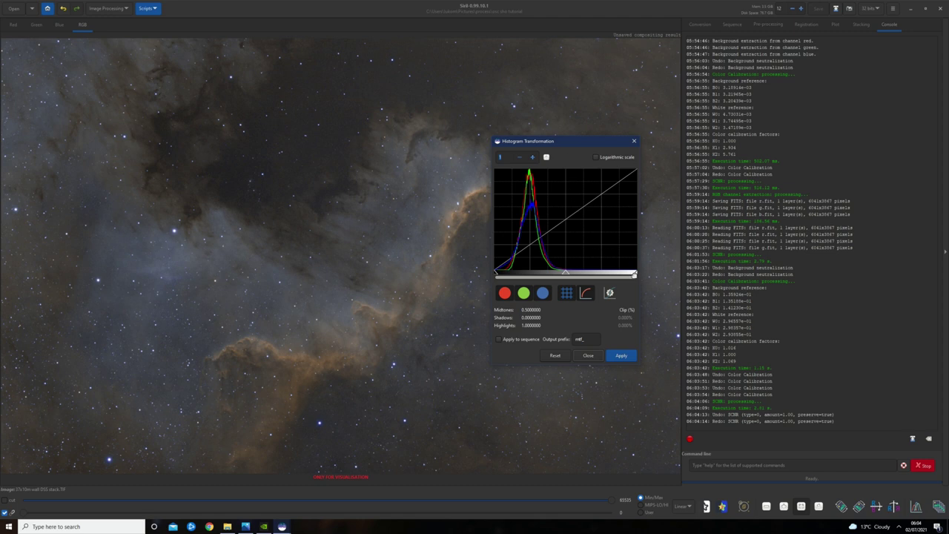
Try midtones of about 0.73 and about 0.20 on the histogram, and reset the transformation
mouse_move(636, 275)
mouse_down()
mouse_move(595, 273)
mouse_move(645, 275)
mouse_up()
mouse_move(494, 274)
mouse_down()
mouse_move(507, 278)
mouse_move(494, 275)
mouse_up()
drag(567, 274, 600, 274)
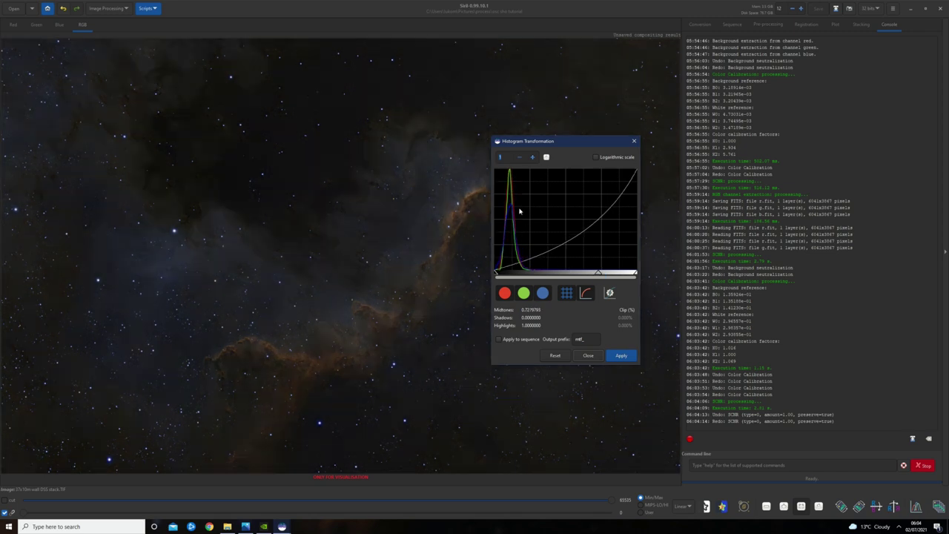
drag(598, 273, 523, 274)
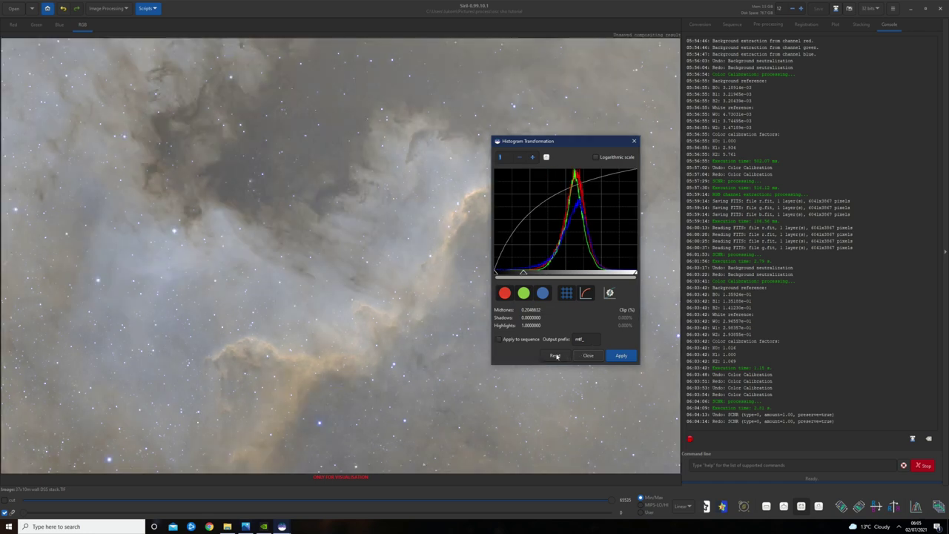
click(556, 356)
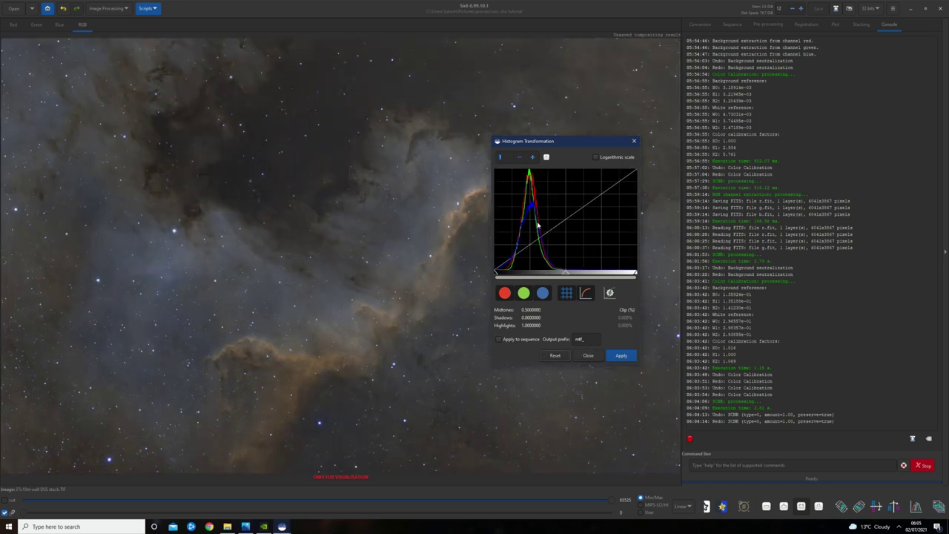
Set the histogram midtones to about 0.63 and move the dialog clear of the nebula's bright ridge
drag(560, 143, 454, 132)
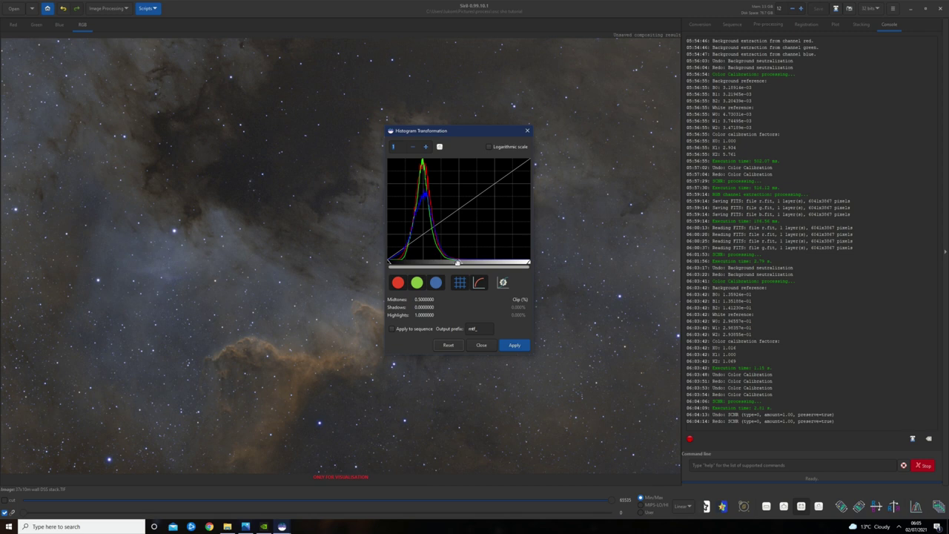
drag(458, 264, 478, 265)
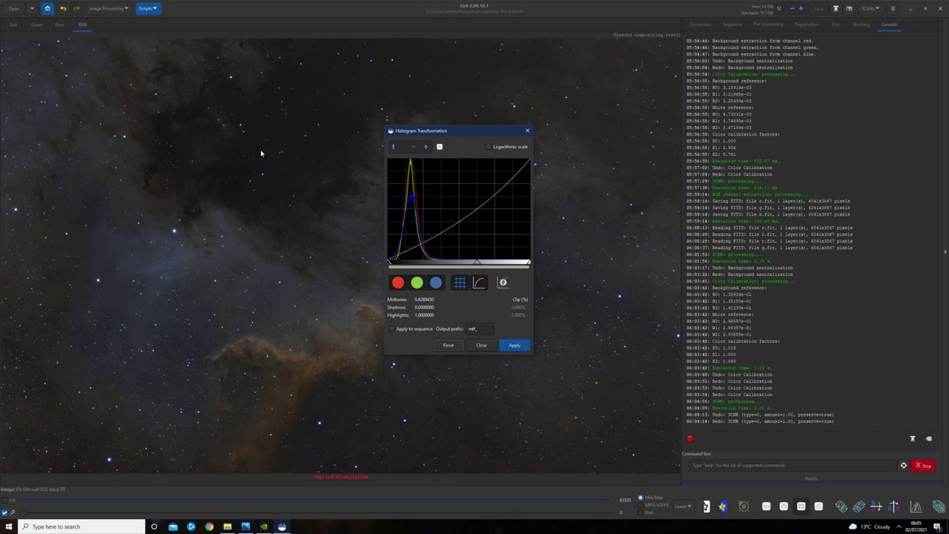
drag(471, 134, 587, 132)
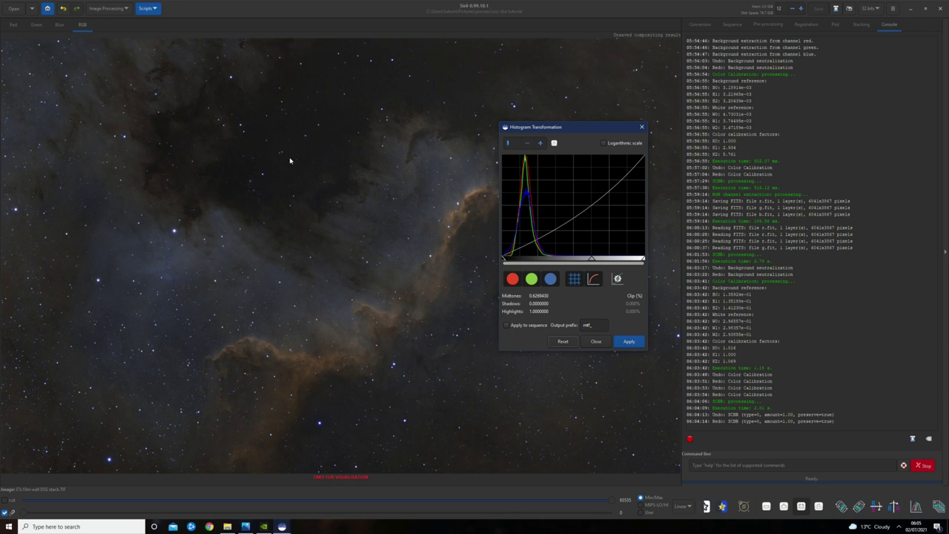
click(111, 9)
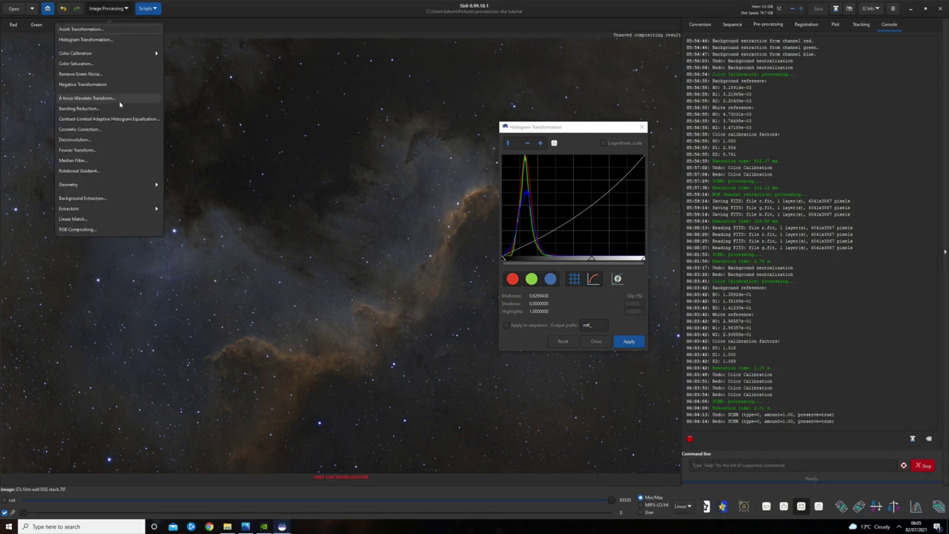
click(111, 9)
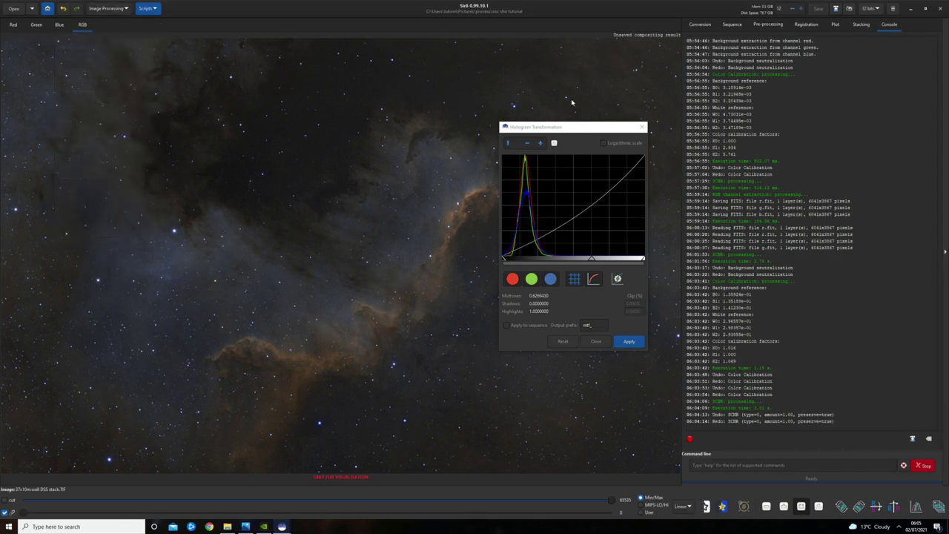
drag(586, 129, 612, 134)
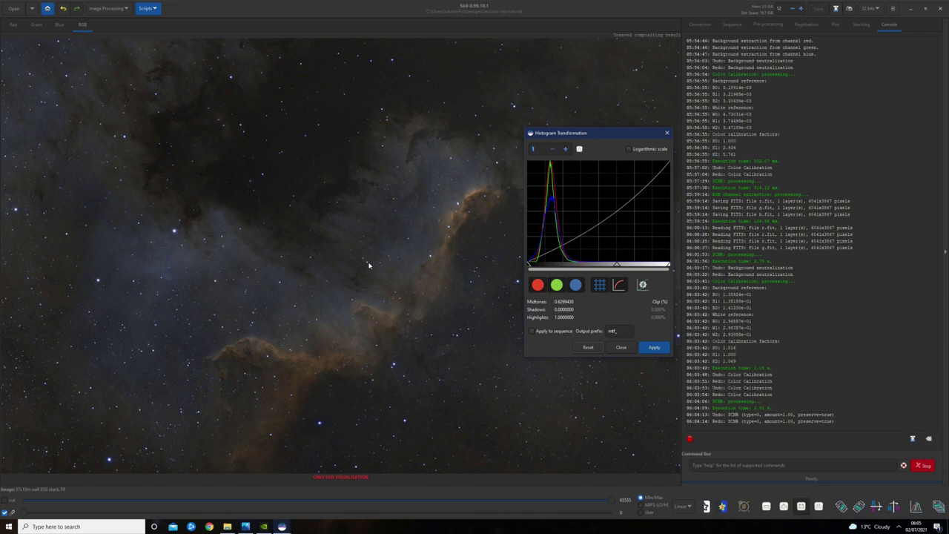
Fine-tune the histogram to midtones of about 0.62 and shadows of about 0.07, apply the transformation and close it
drag(619, 265, 616, 264)
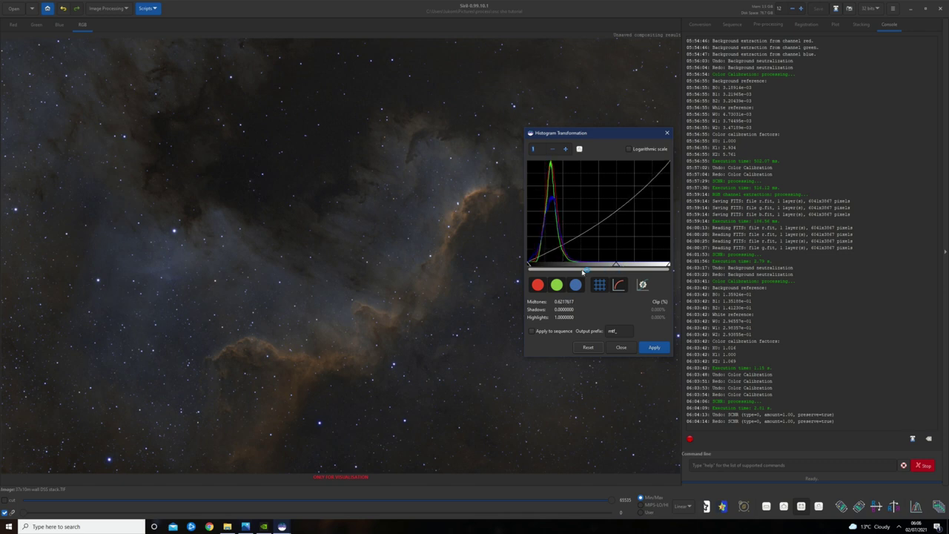
drag(528, 266, 537, 266)
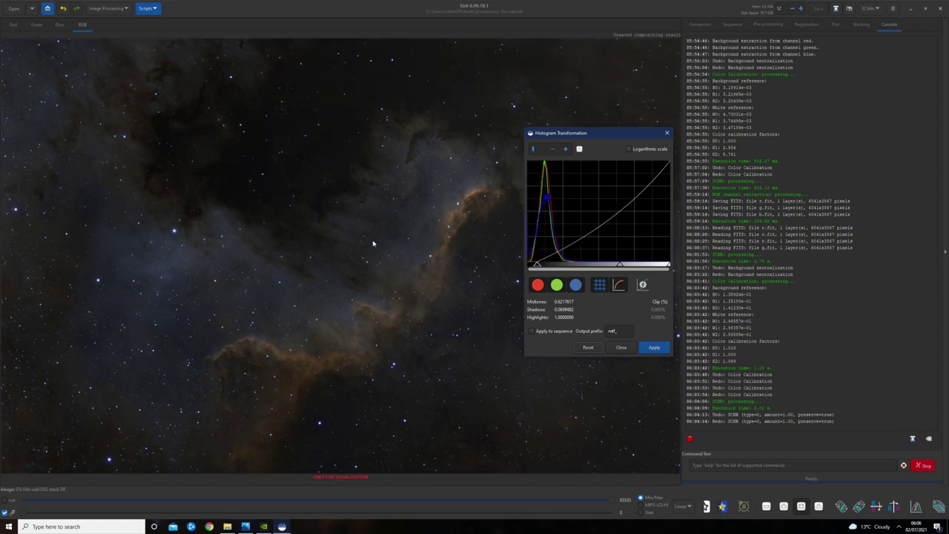
click(651, 350)
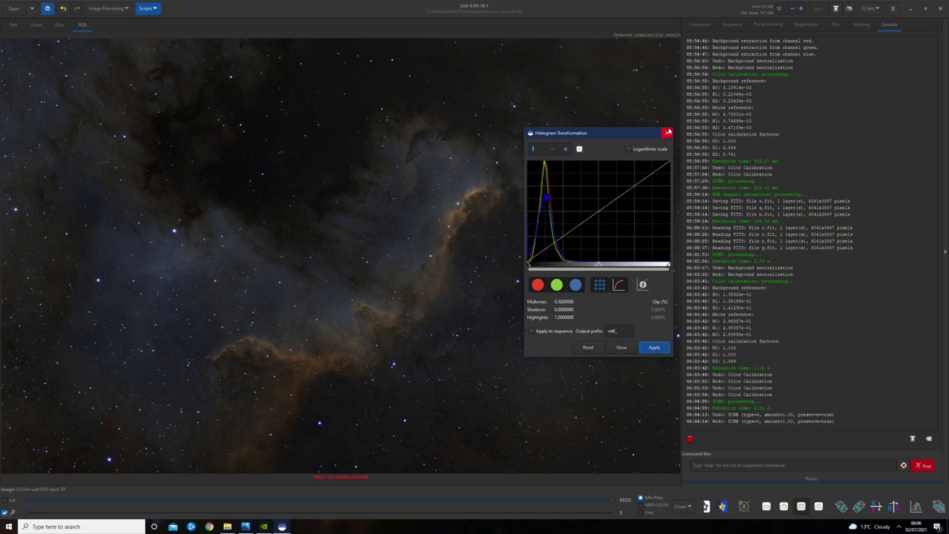
click(667, 132)
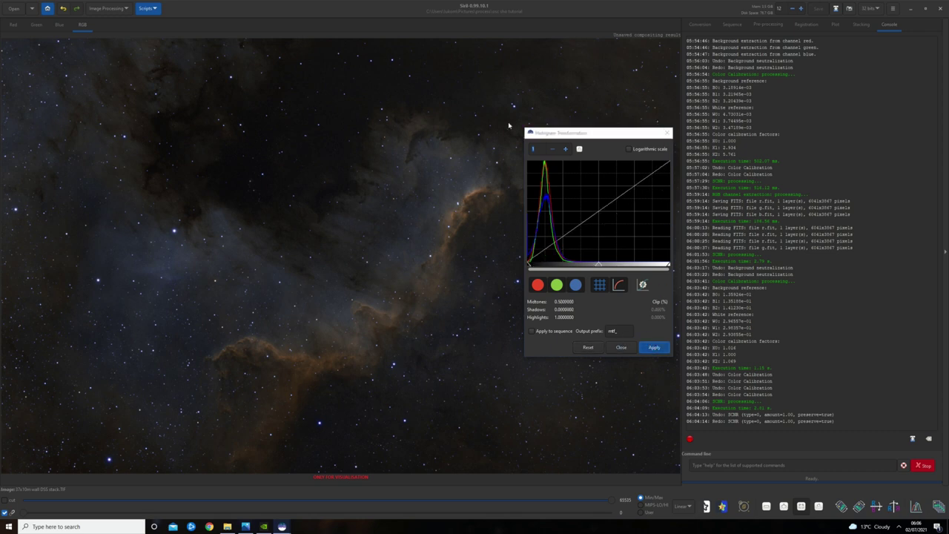
Compare the image with and without the histogram transformation, leaving it applied
click(77, 9)
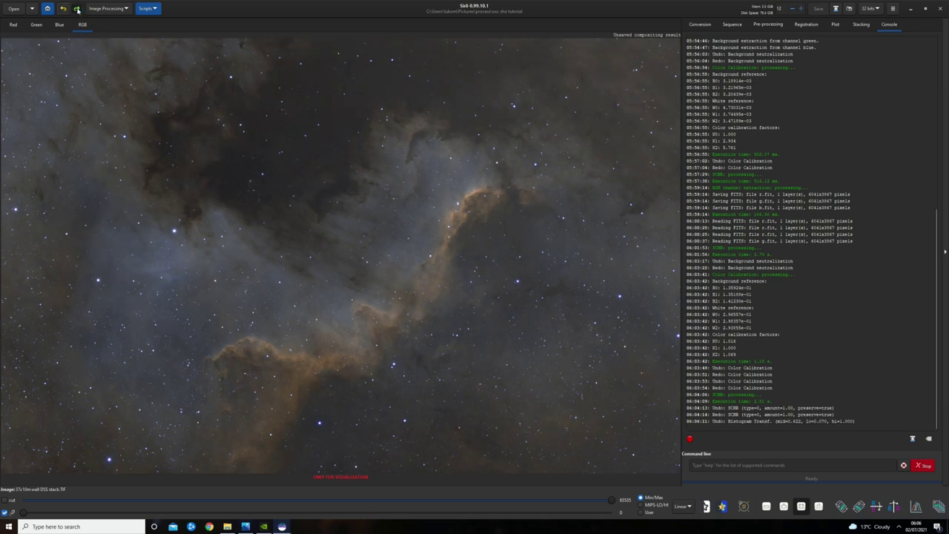
click(77, 9)
click(65, 9)
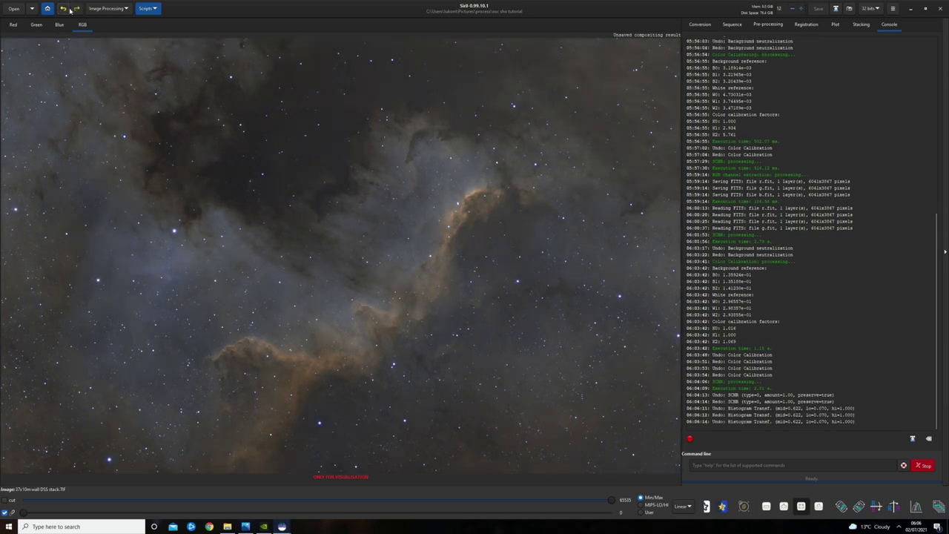
click(77, 9)
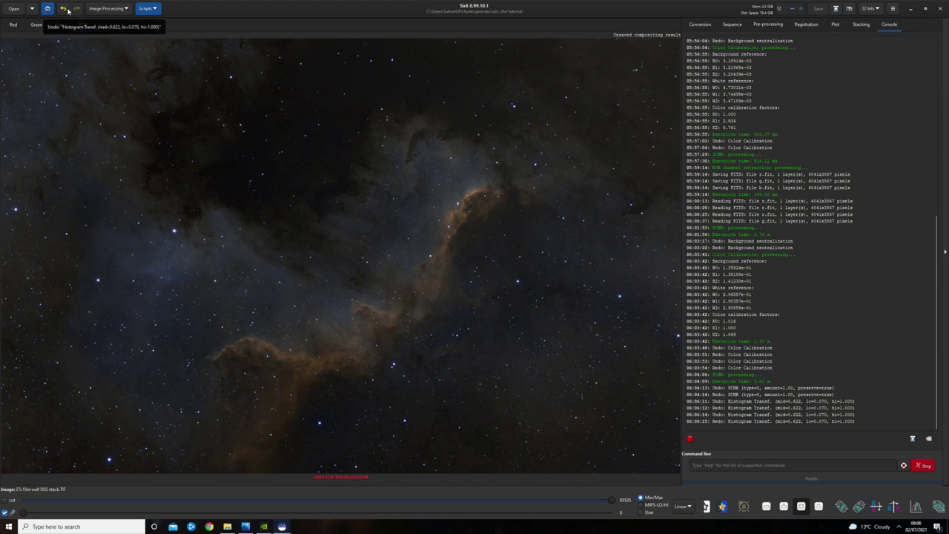
click(66, 9)
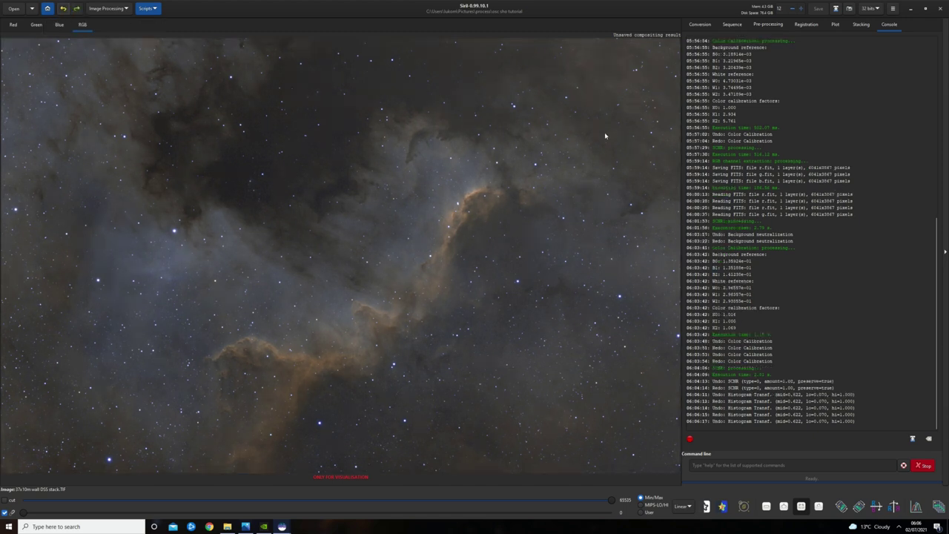
click(77, 9)
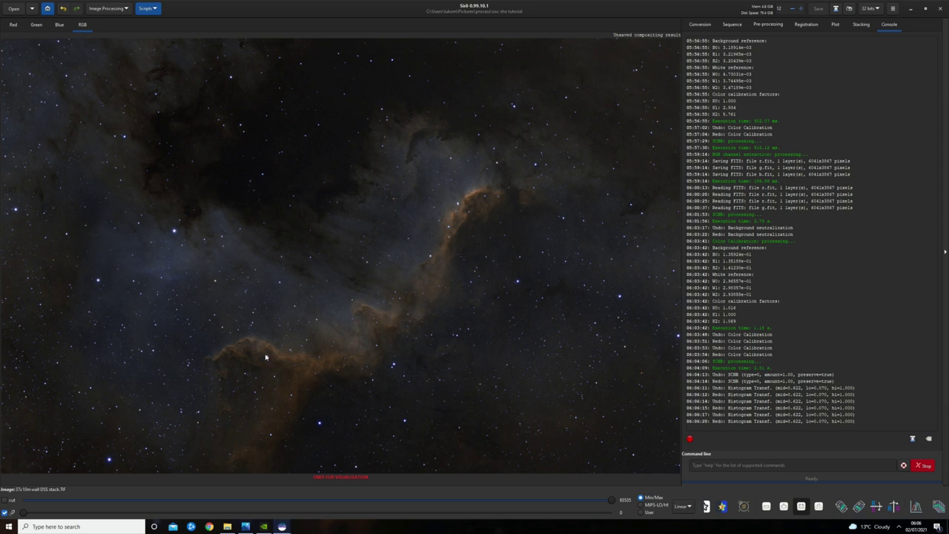
Apply a colour saturation amount of 0.63 to the Orange-Brown / Yellow hues
click(107, 7)
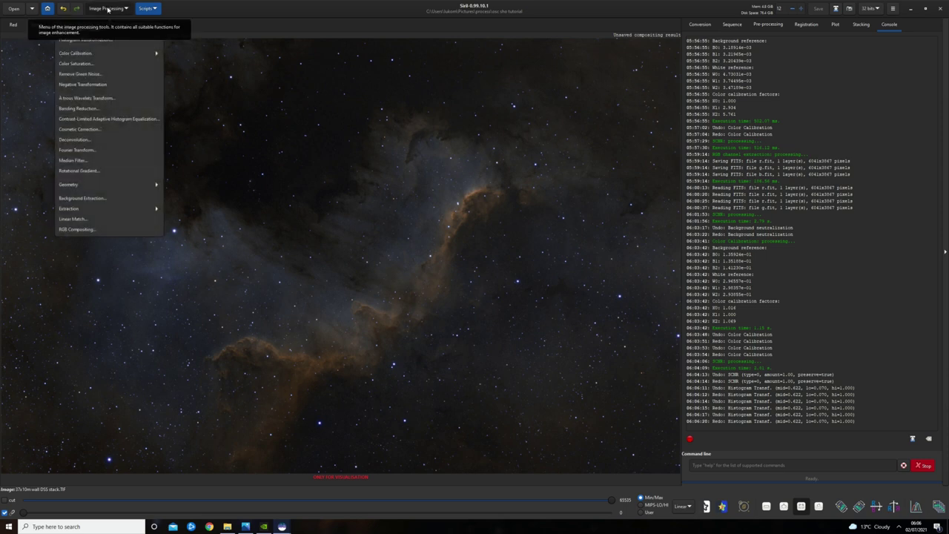
click(91, 63)
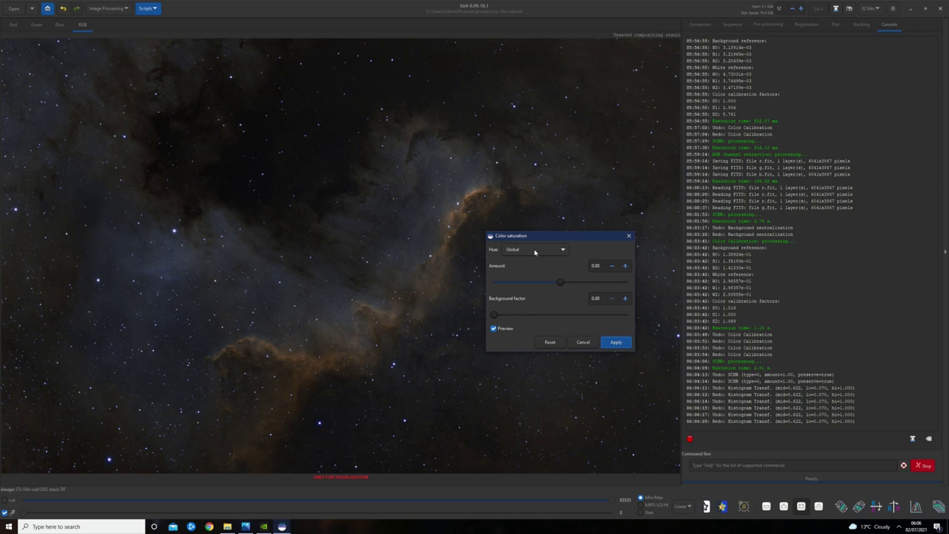
click(535, 252)
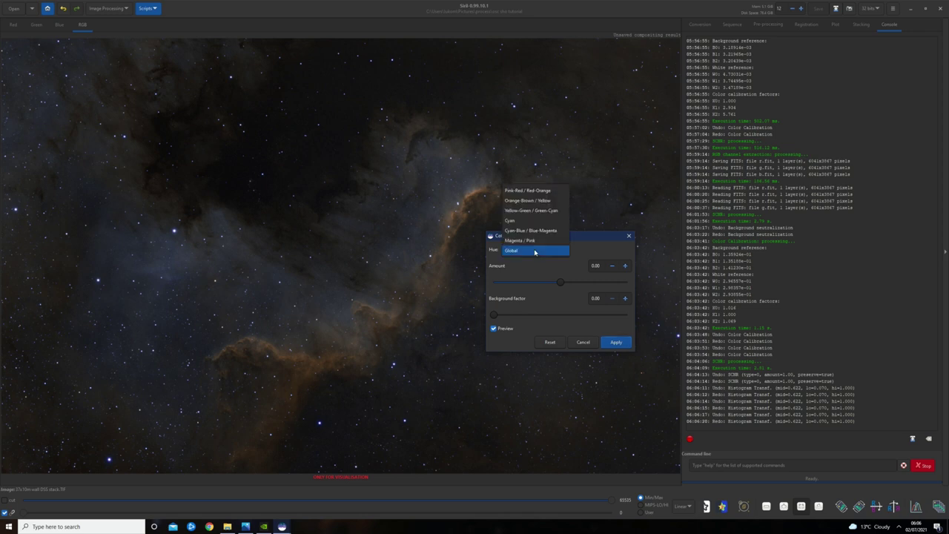
click(527, 201)
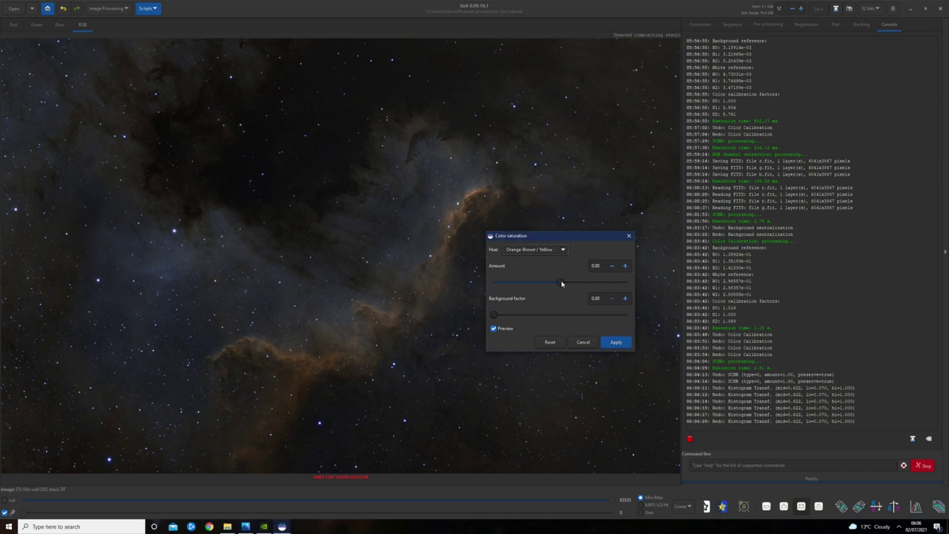
drag(562, 283, 495, 284)
drag(494, 282, 604, 287)
click(616, 342)
Compare the image with and without the orange saturation enhancement, leaving it applied
click(63, 8)
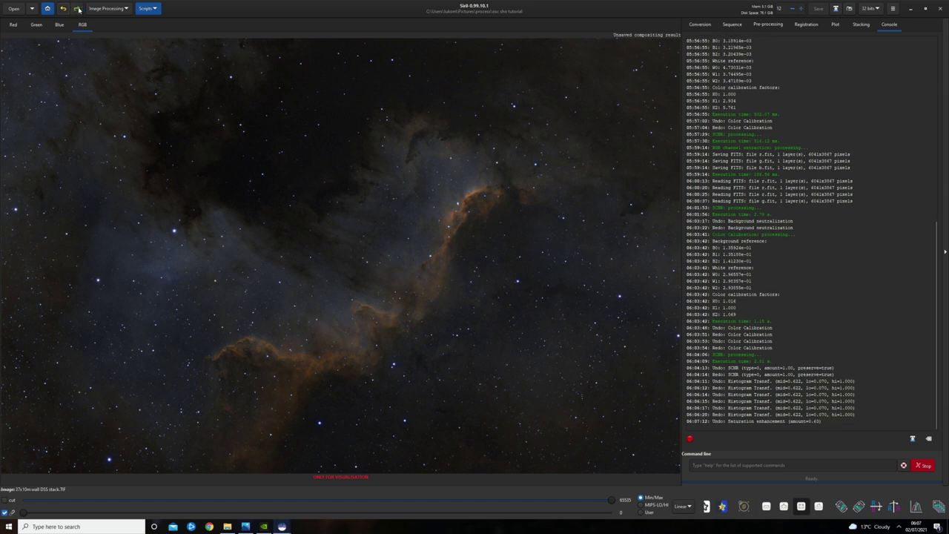
click(77, 8)
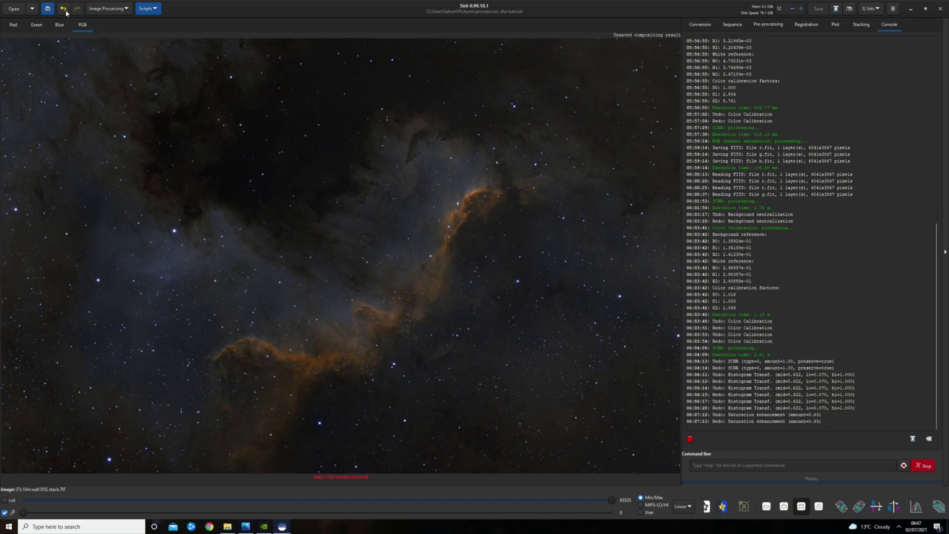
click(63, 8)
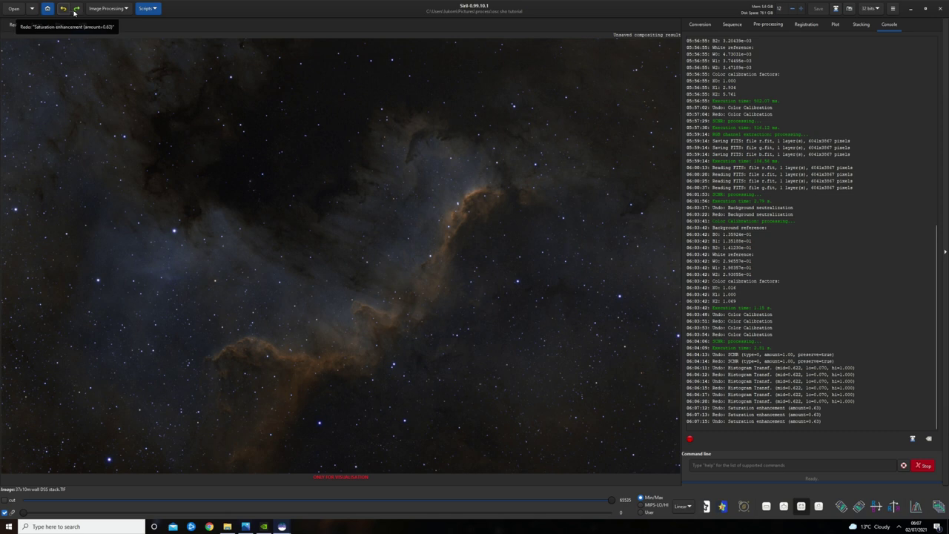
click(76, 8)
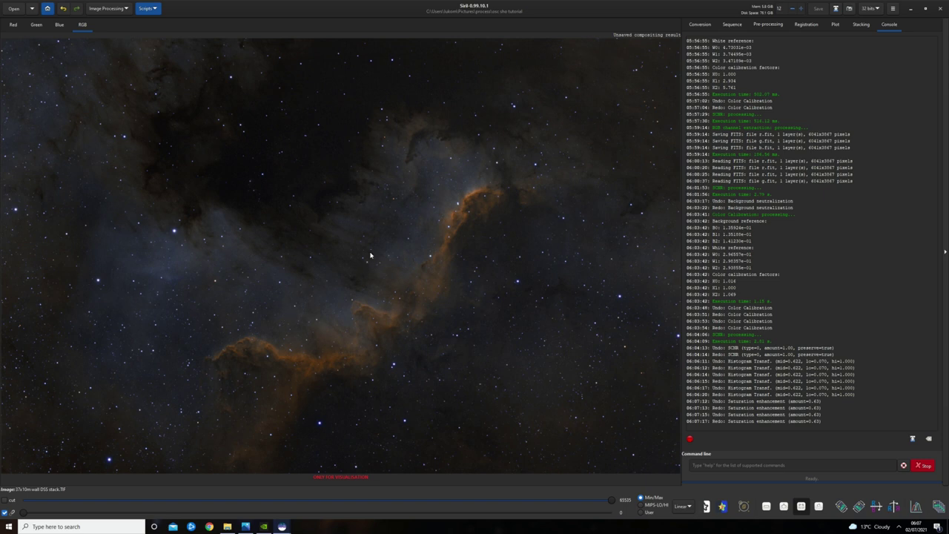
Try colour saturation amounts of -1.00 and 0.32 on the Cyan-Blue / Blue-Magenta hues, and cancel the adjustment
click(115, 9)
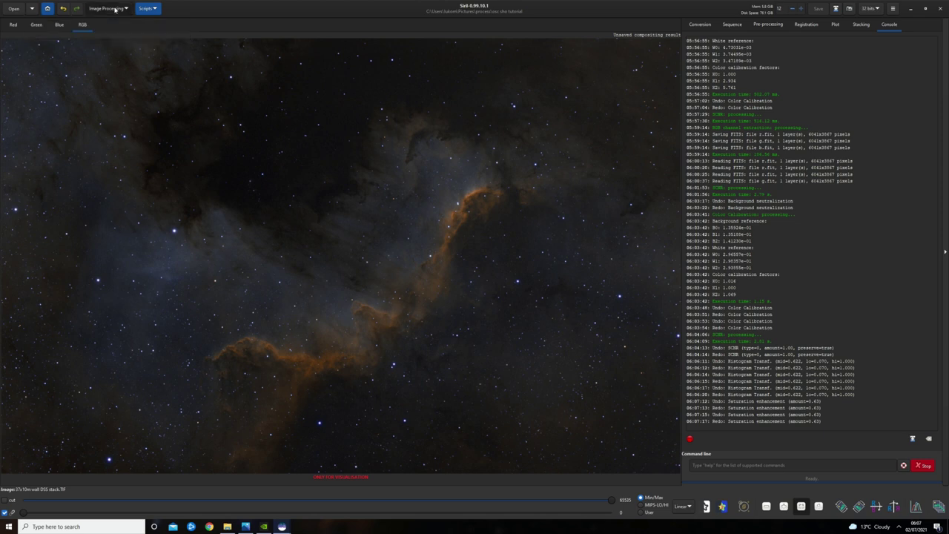
click(85, 64)
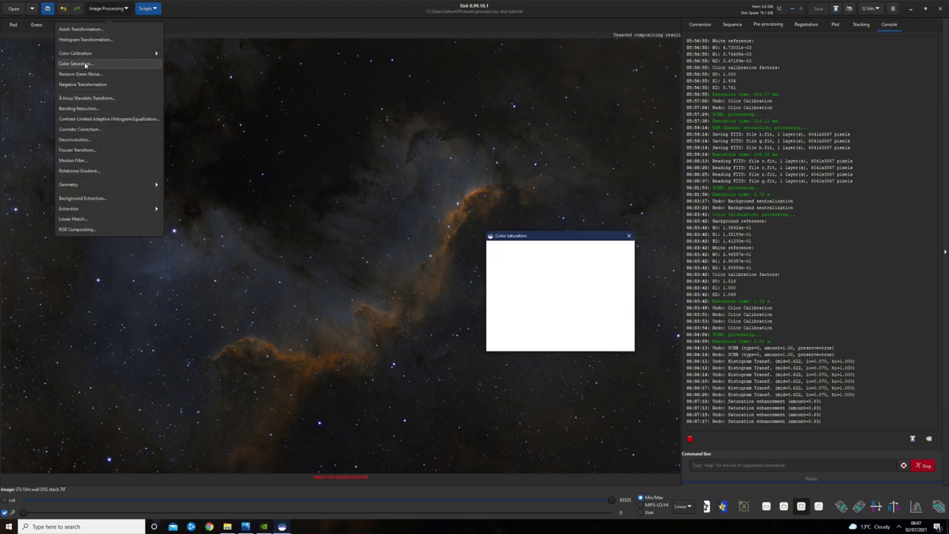
click(551, 252)
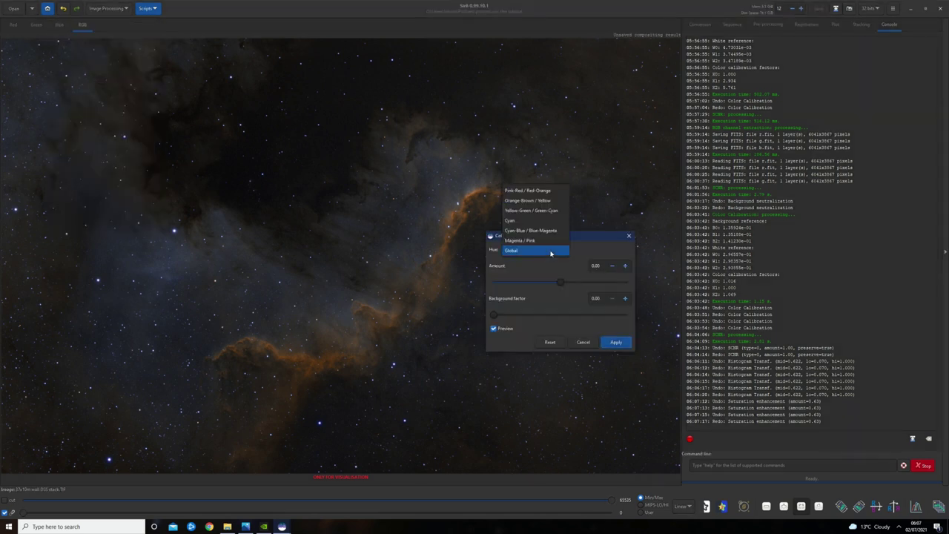
click(530, 231)
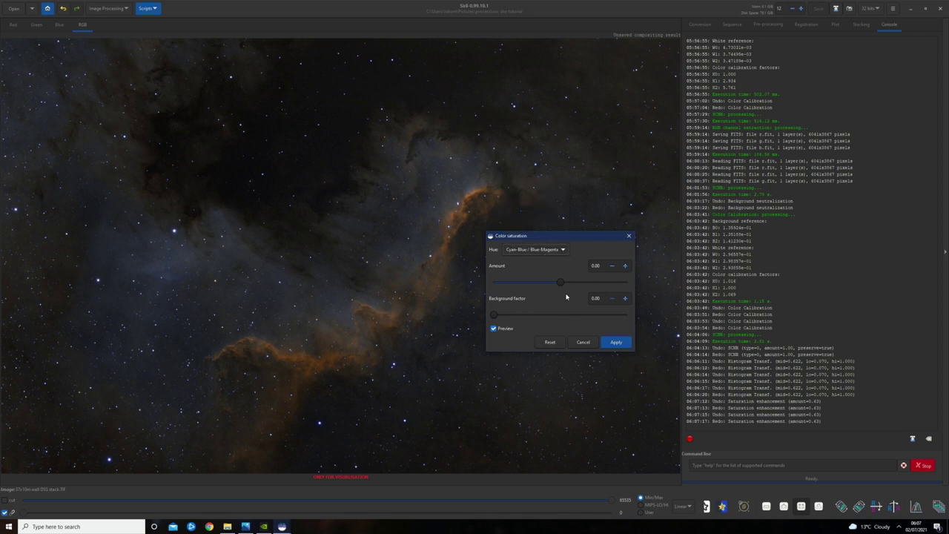
drag(560, 282, 464, 286)
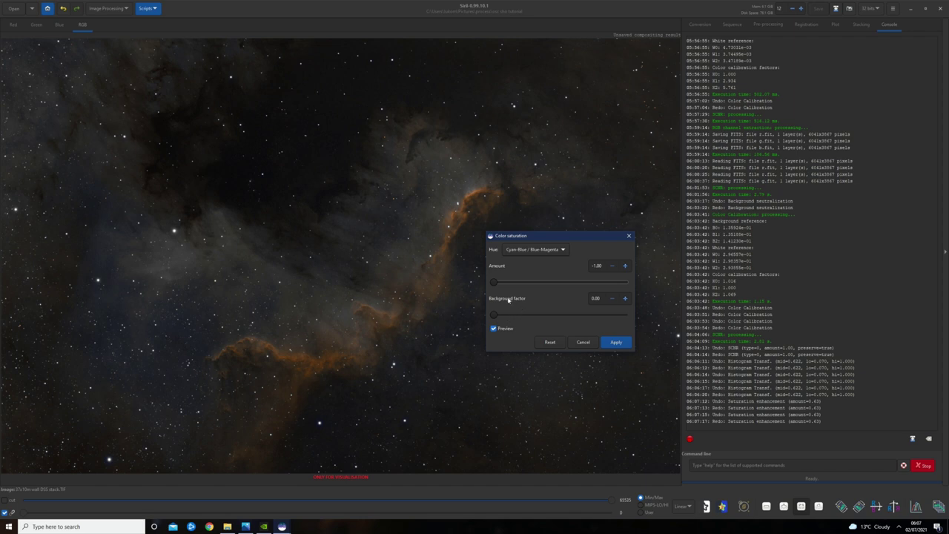
drag(493, 285, 582, 286)
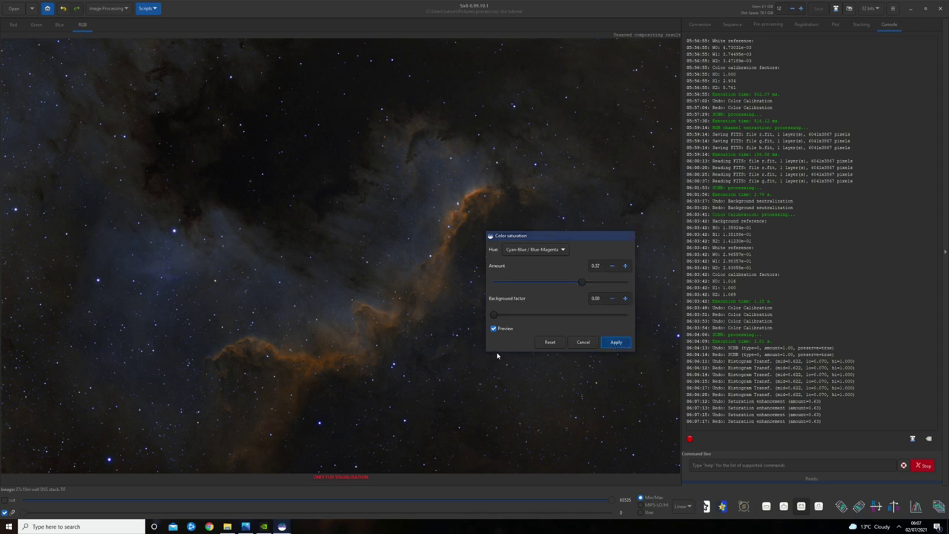
click(576, 342)
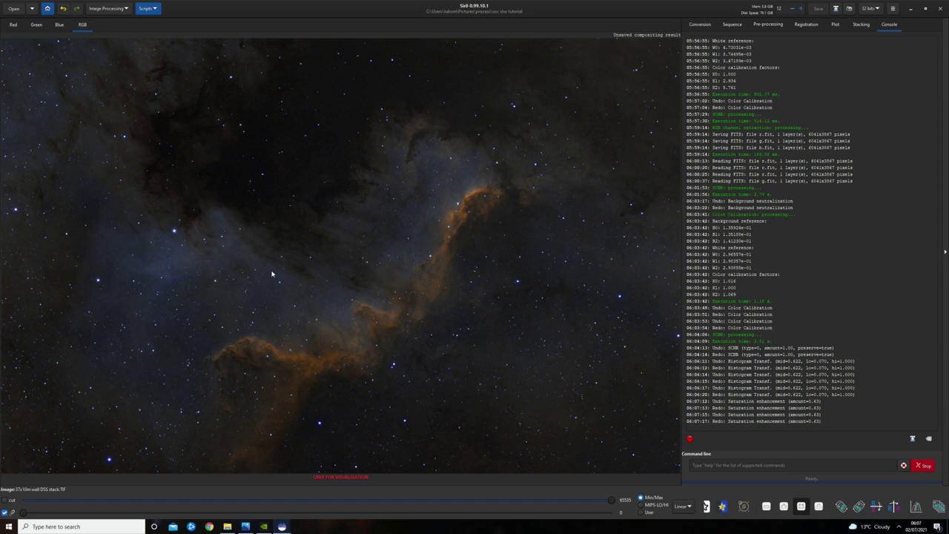